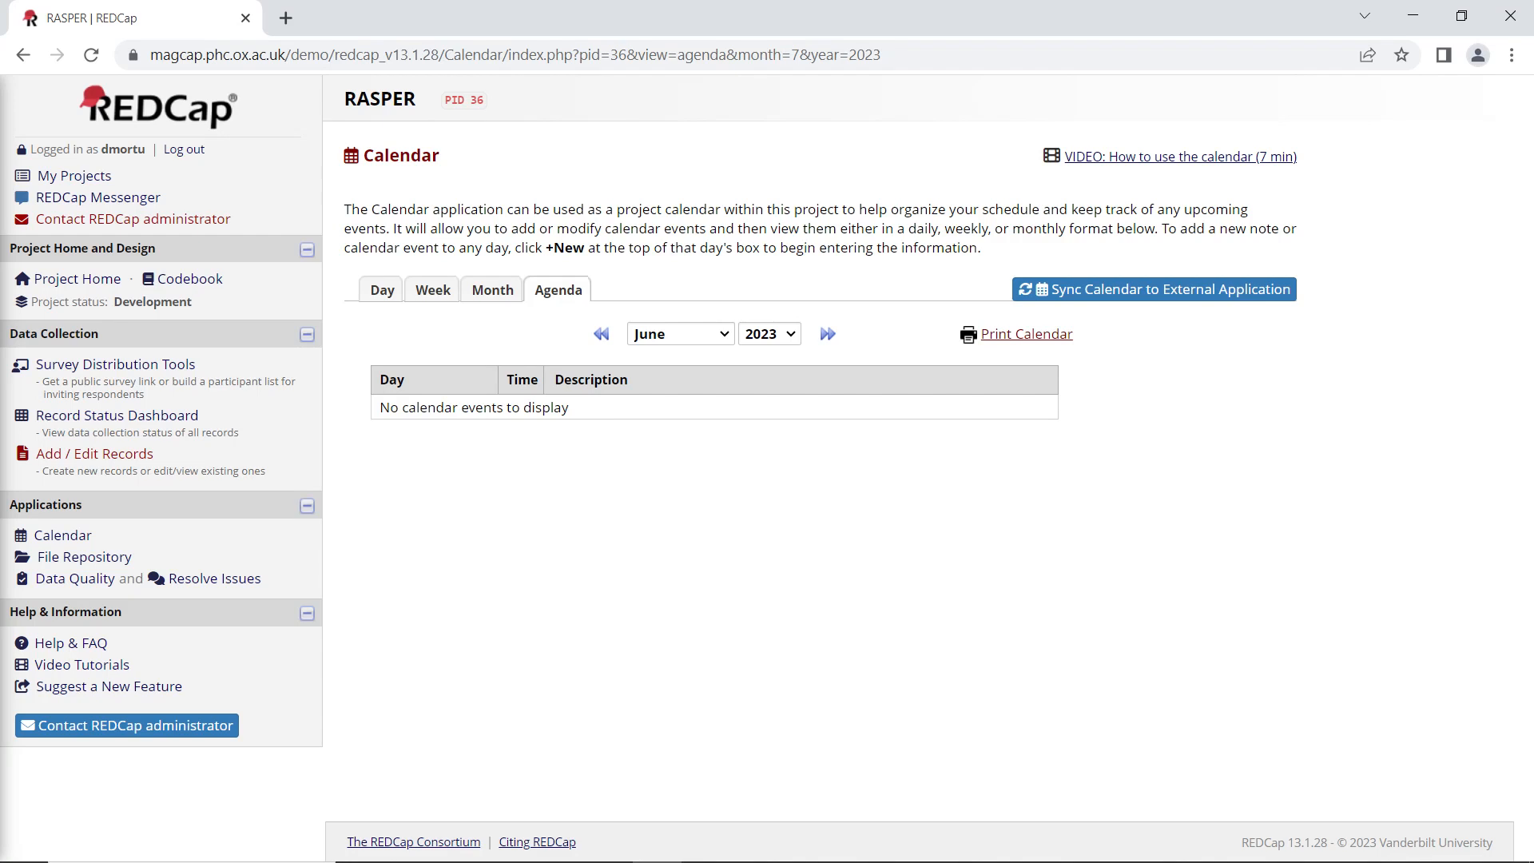
- Start a new record in Add / Edit Records by entering a new patient trial number
click(56, 454)
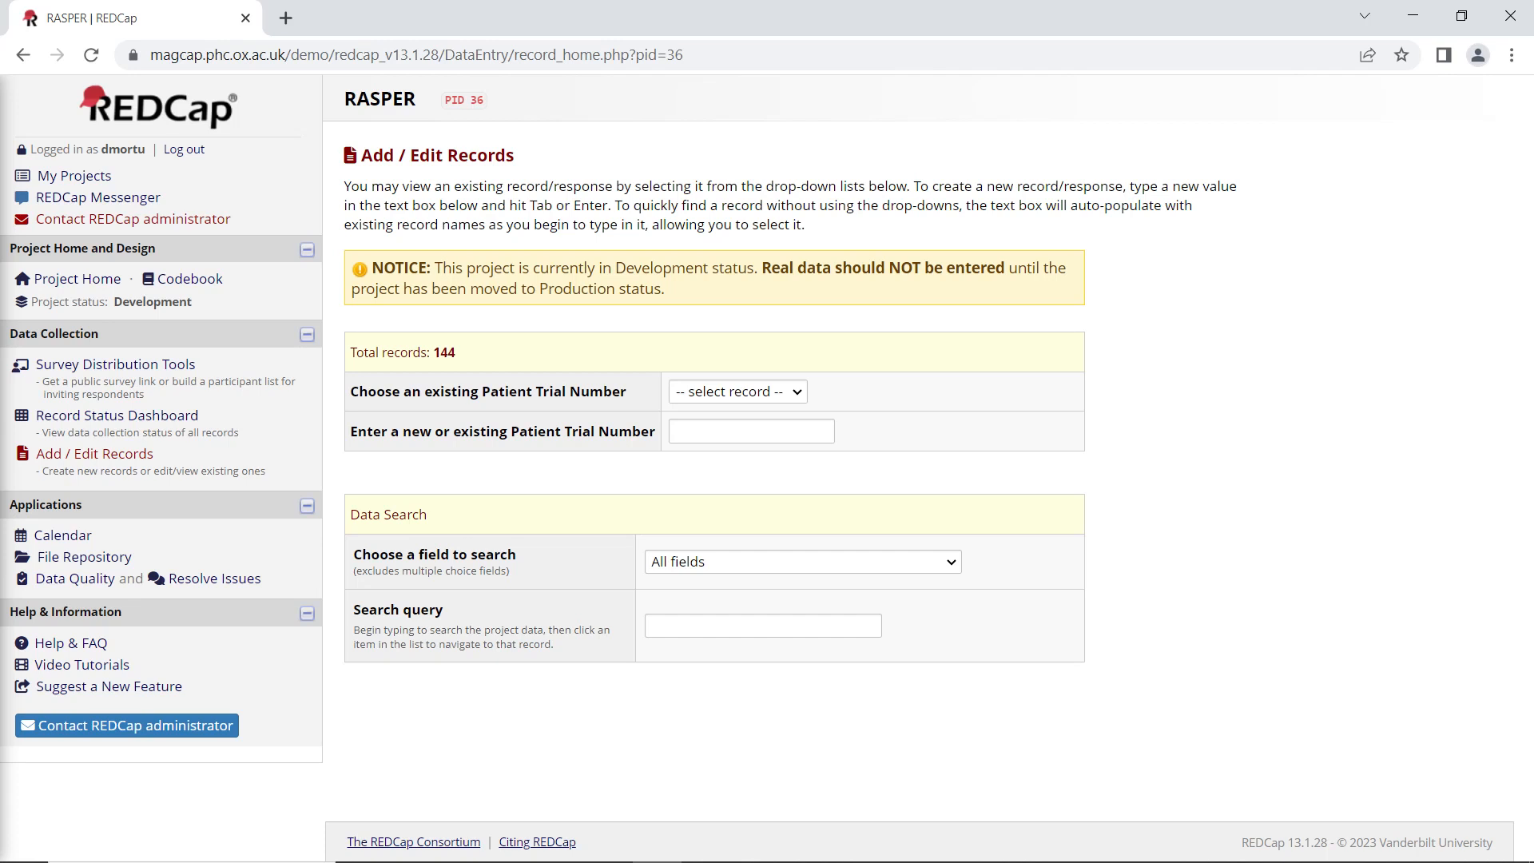
click(737, 436)
text(RAS-1)
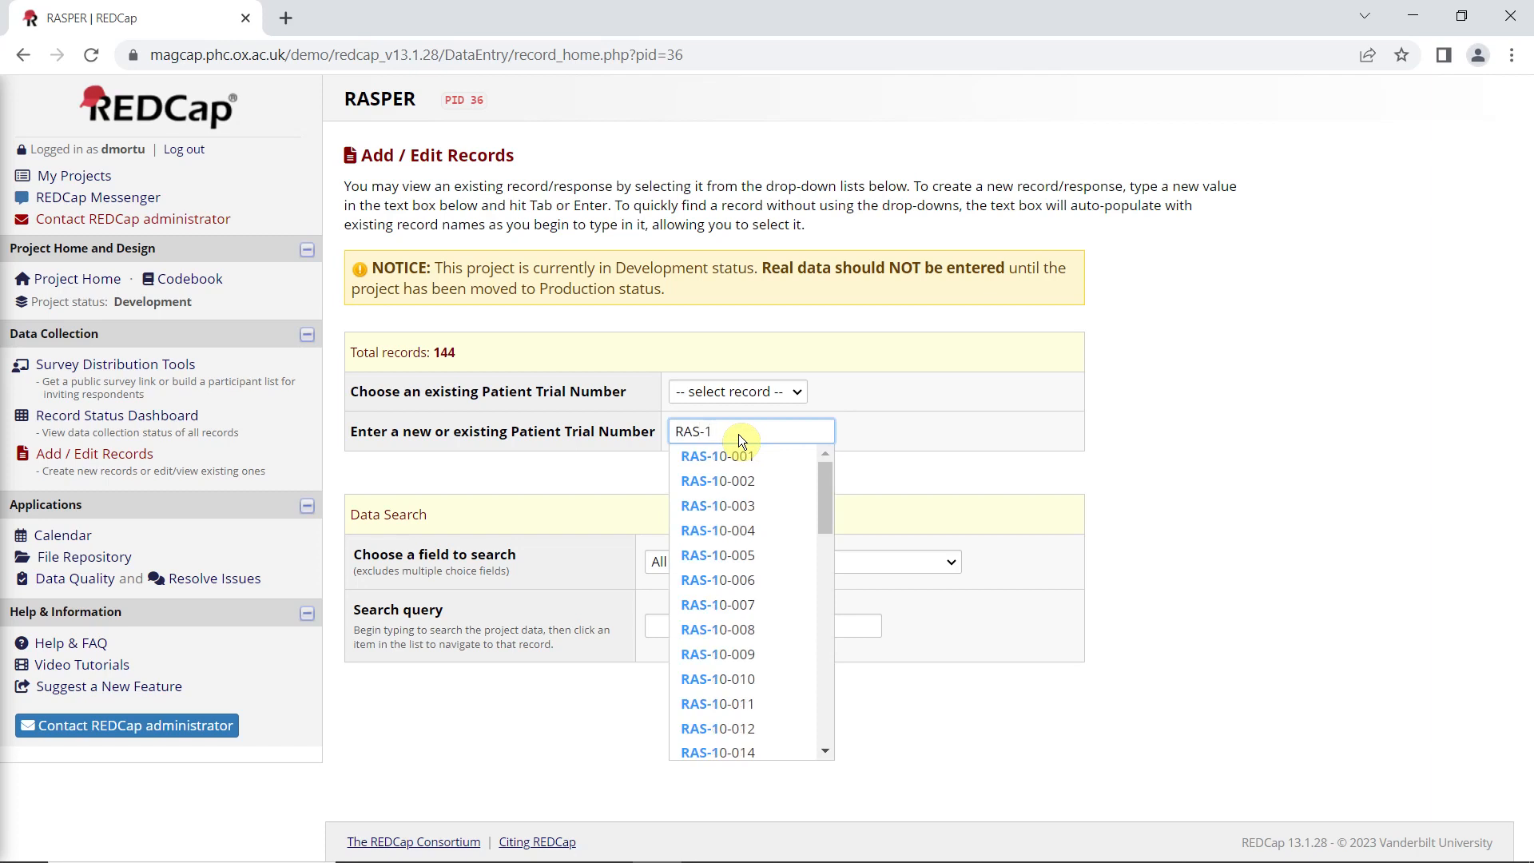
text(4-005)
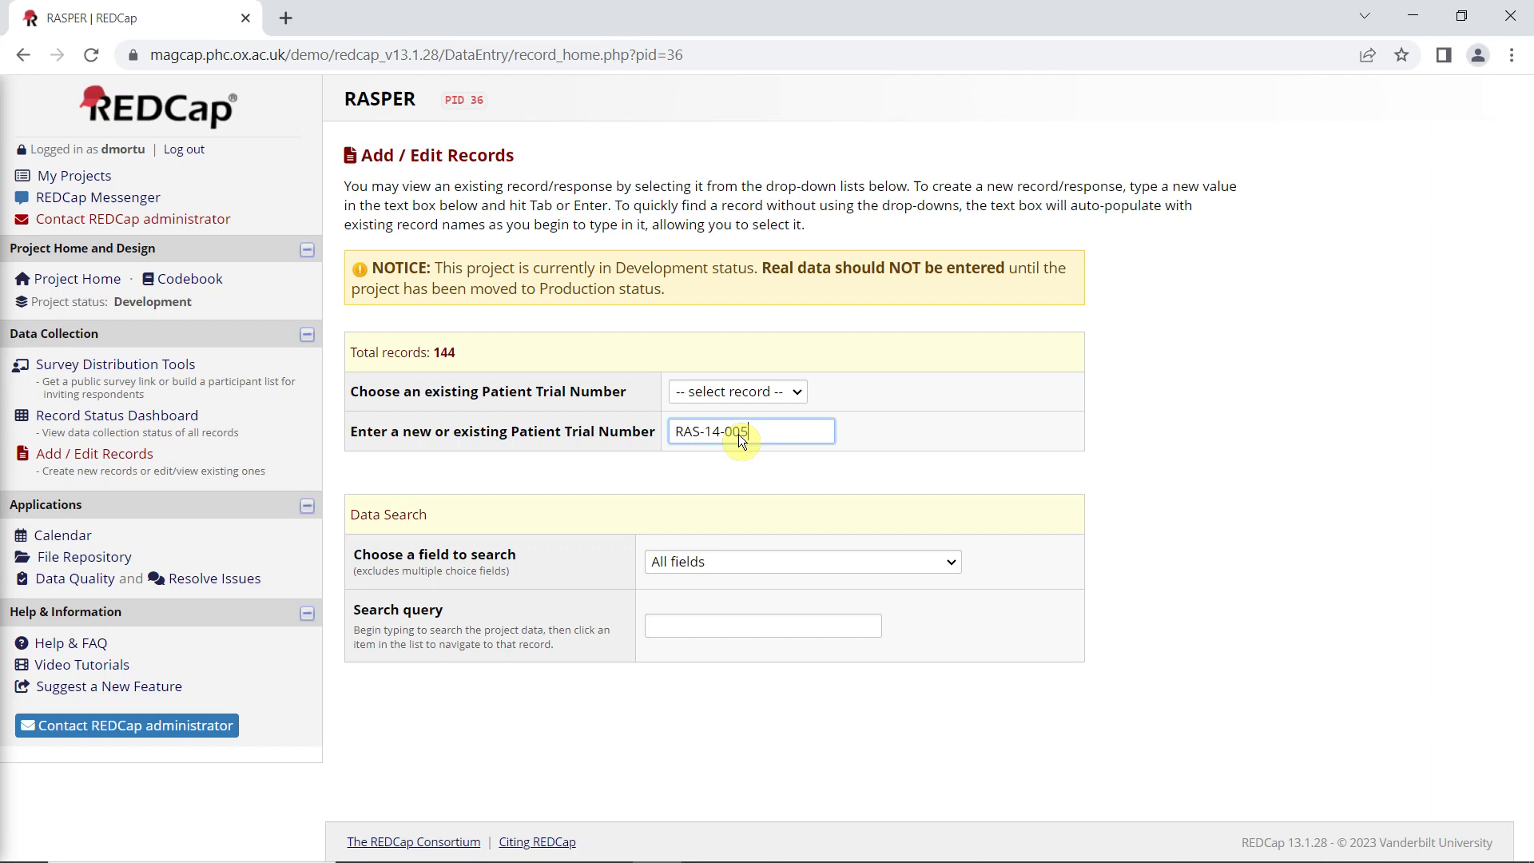
key(Return)
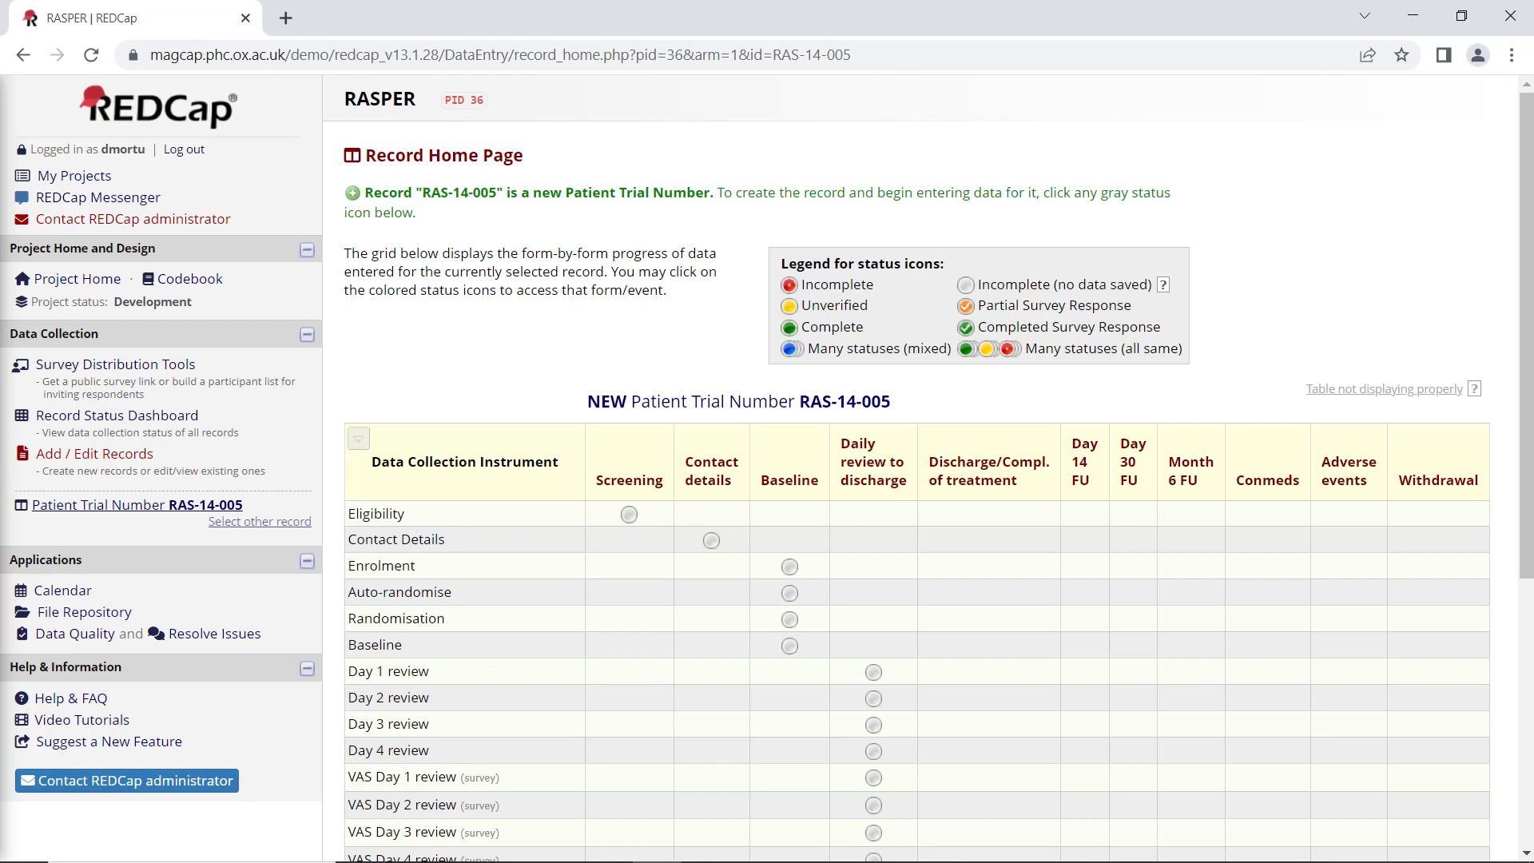
- Open the Eligibility form of the Screening event, save it blank while staying on it, and dismiss the required-fields notice
scroll(420, 391, down, 3)
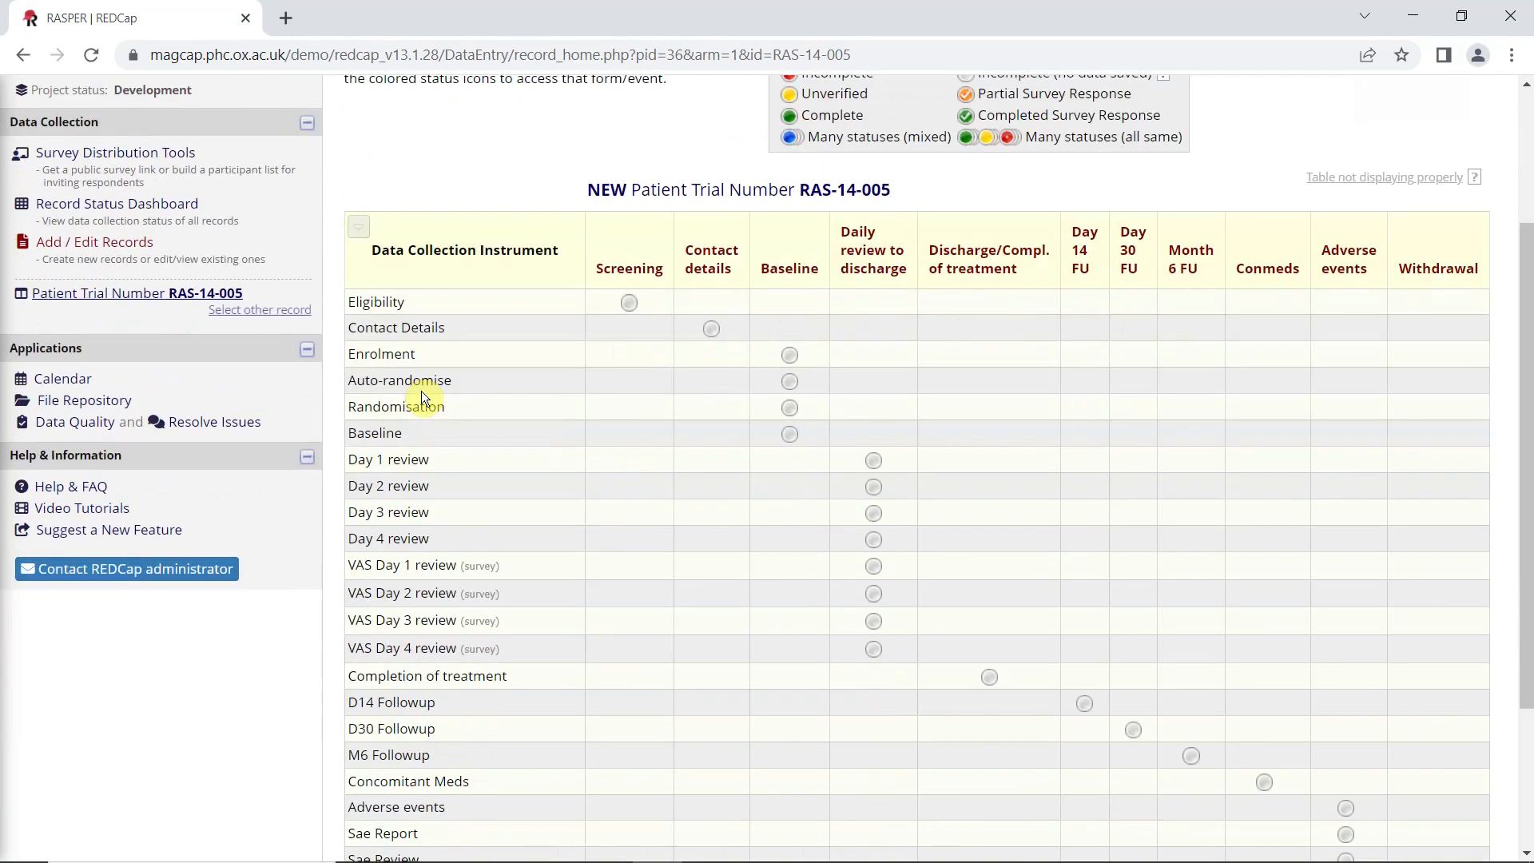
scroll(420, 390, down, 1)
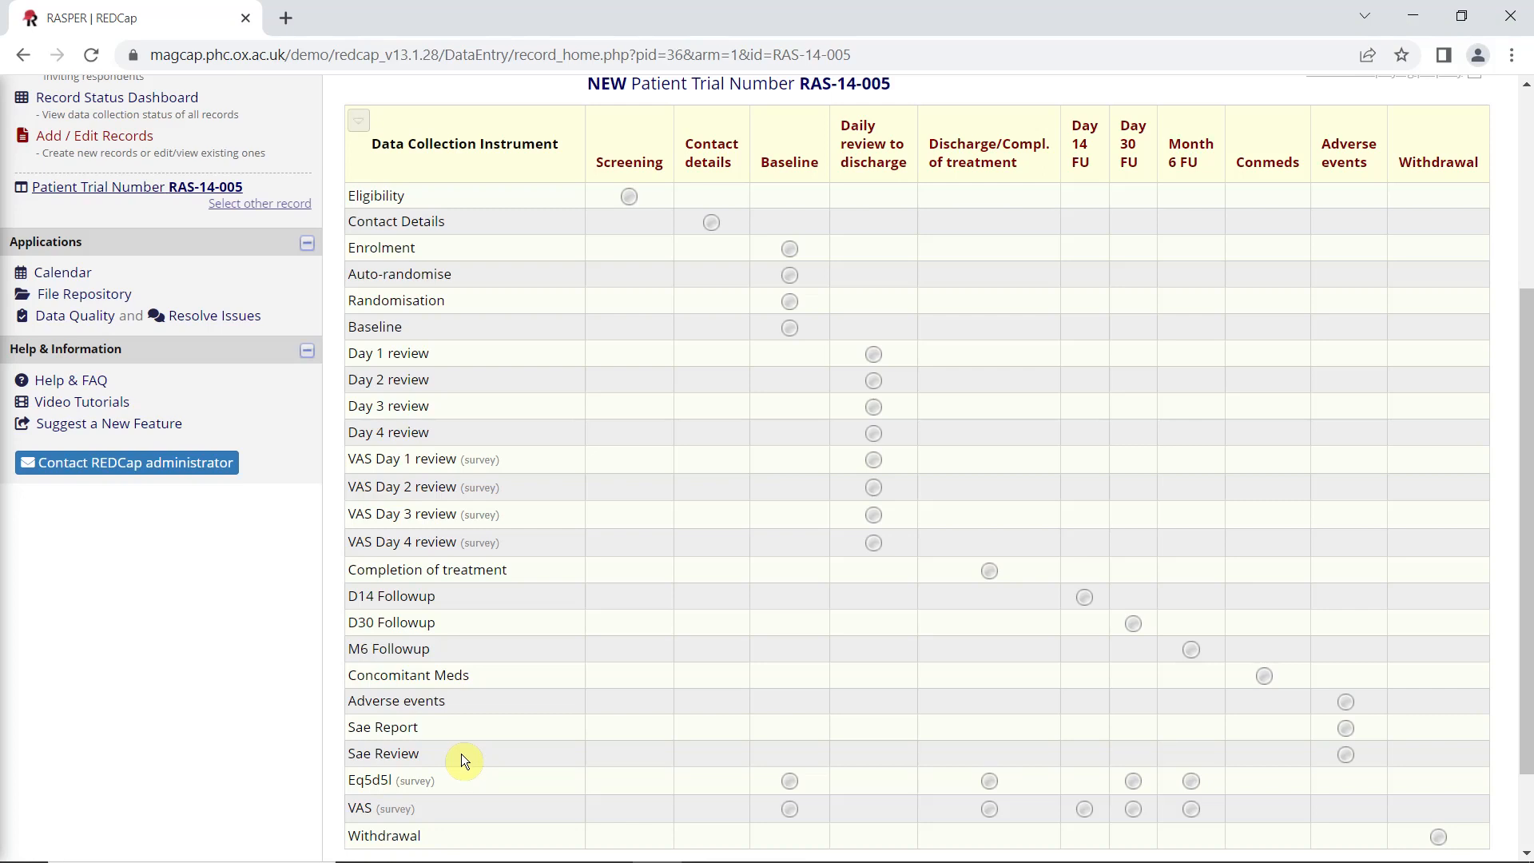
scroll(463, 759, down, 2)
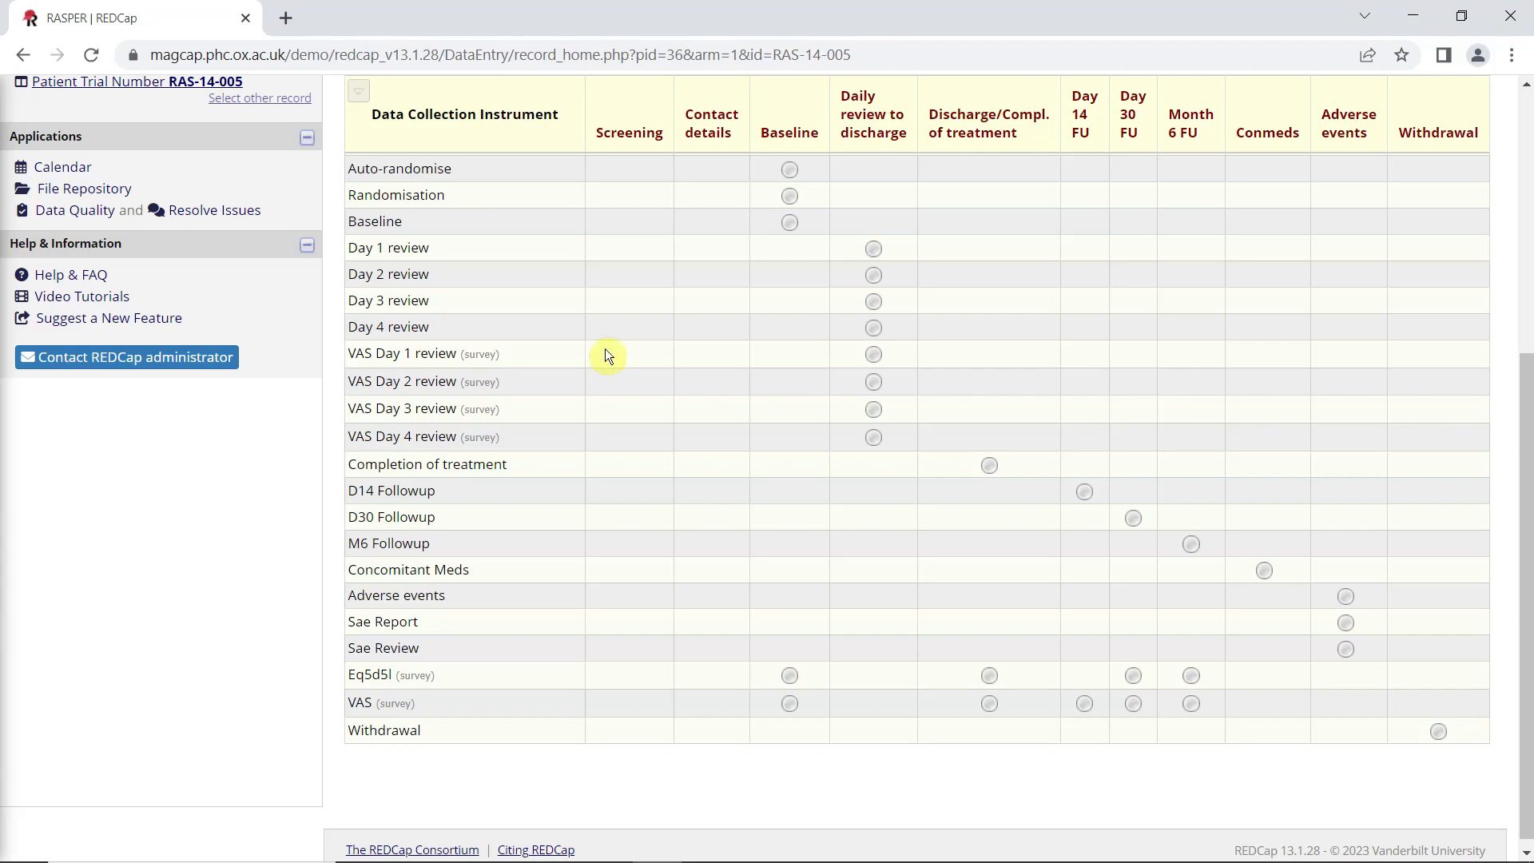
scroll(605, 349, up, 3)
scroll(611, 344, down, 1)
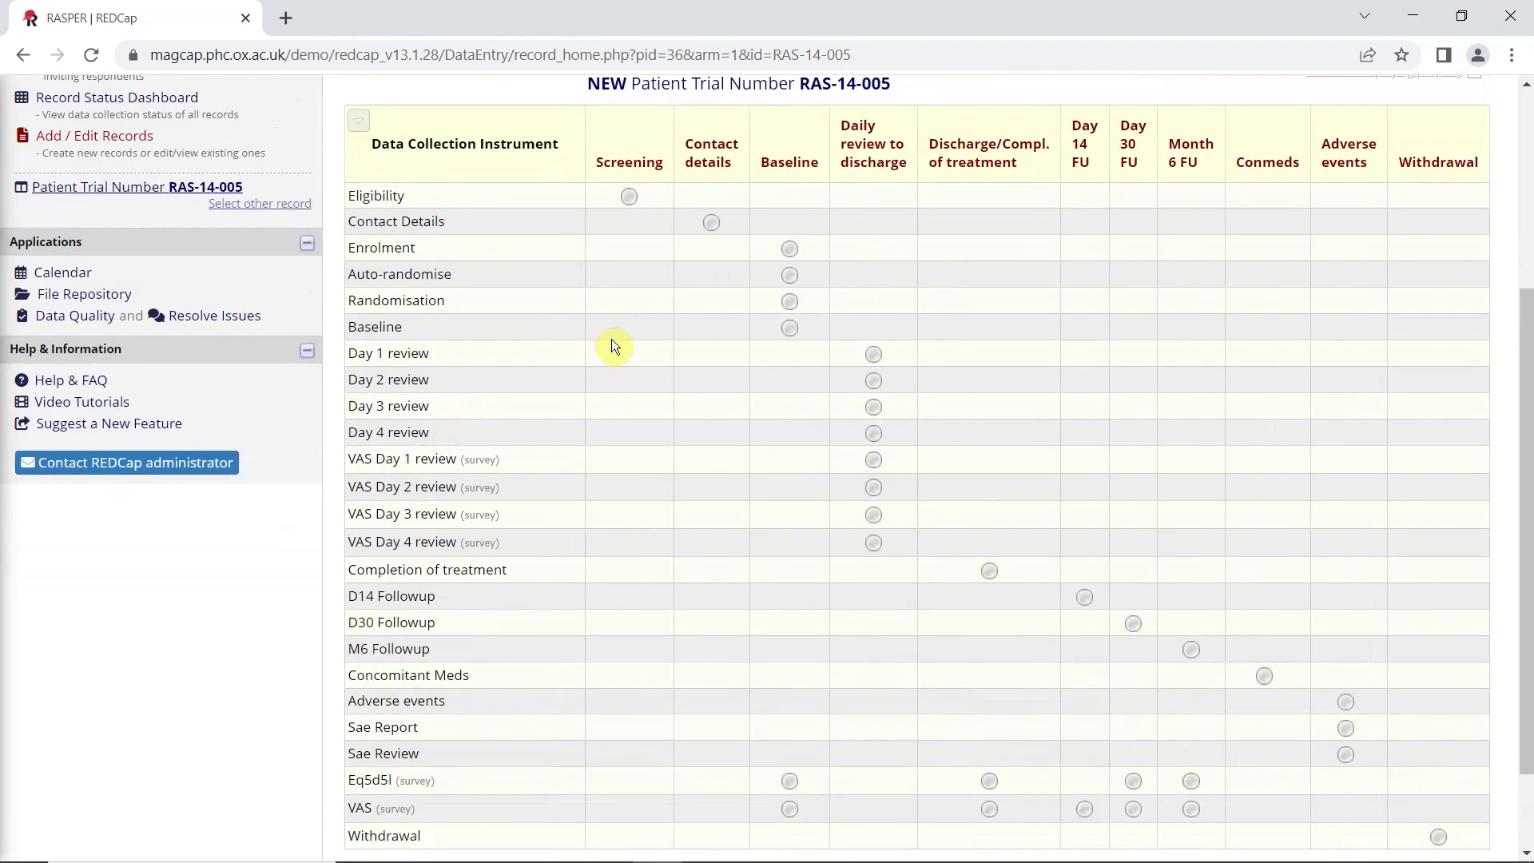
click(629, 197)
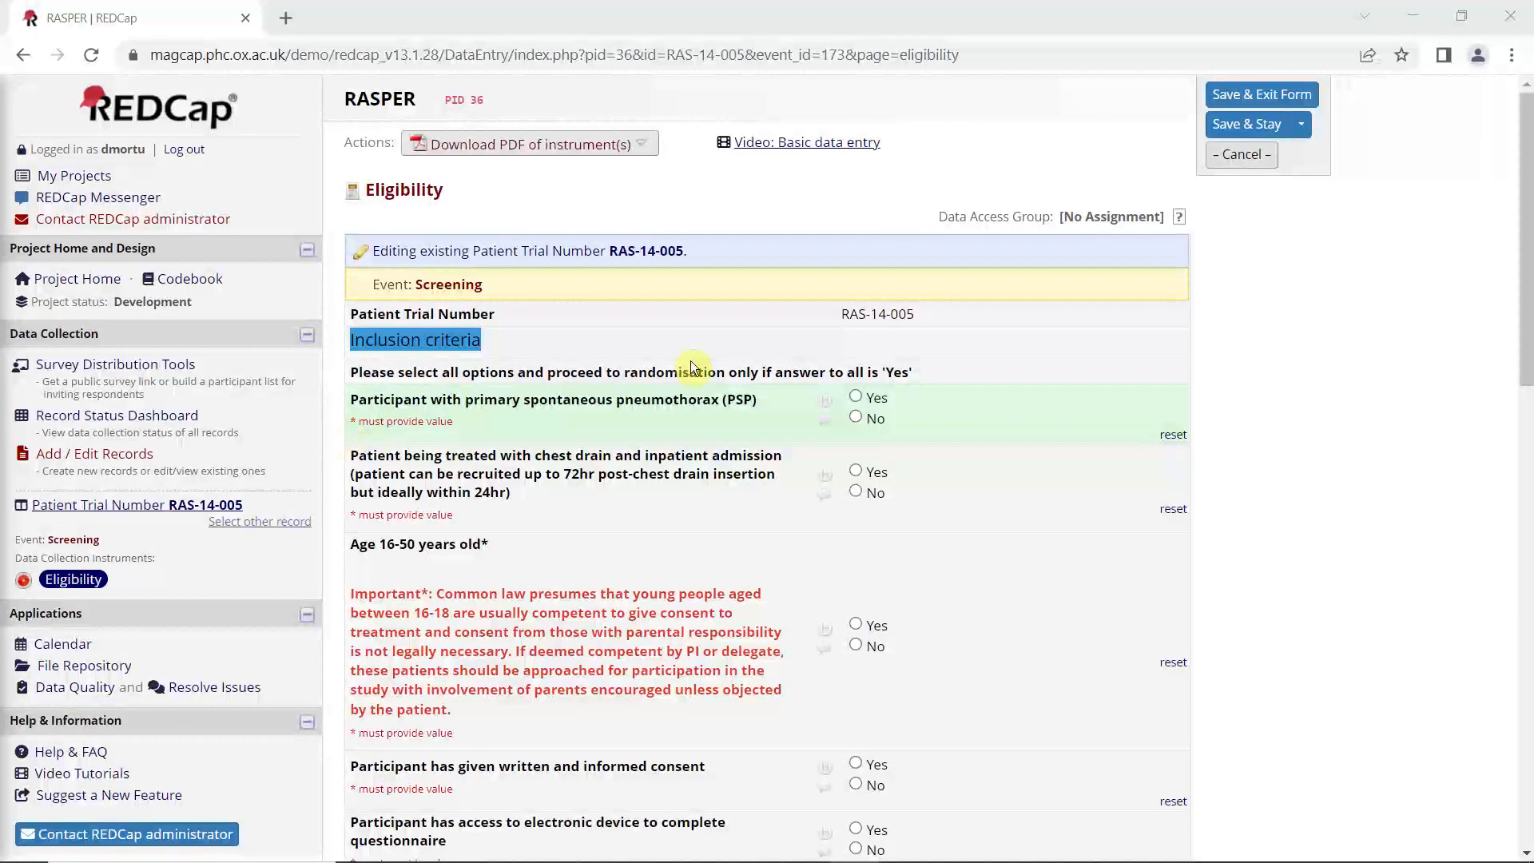
click(1235, 125)
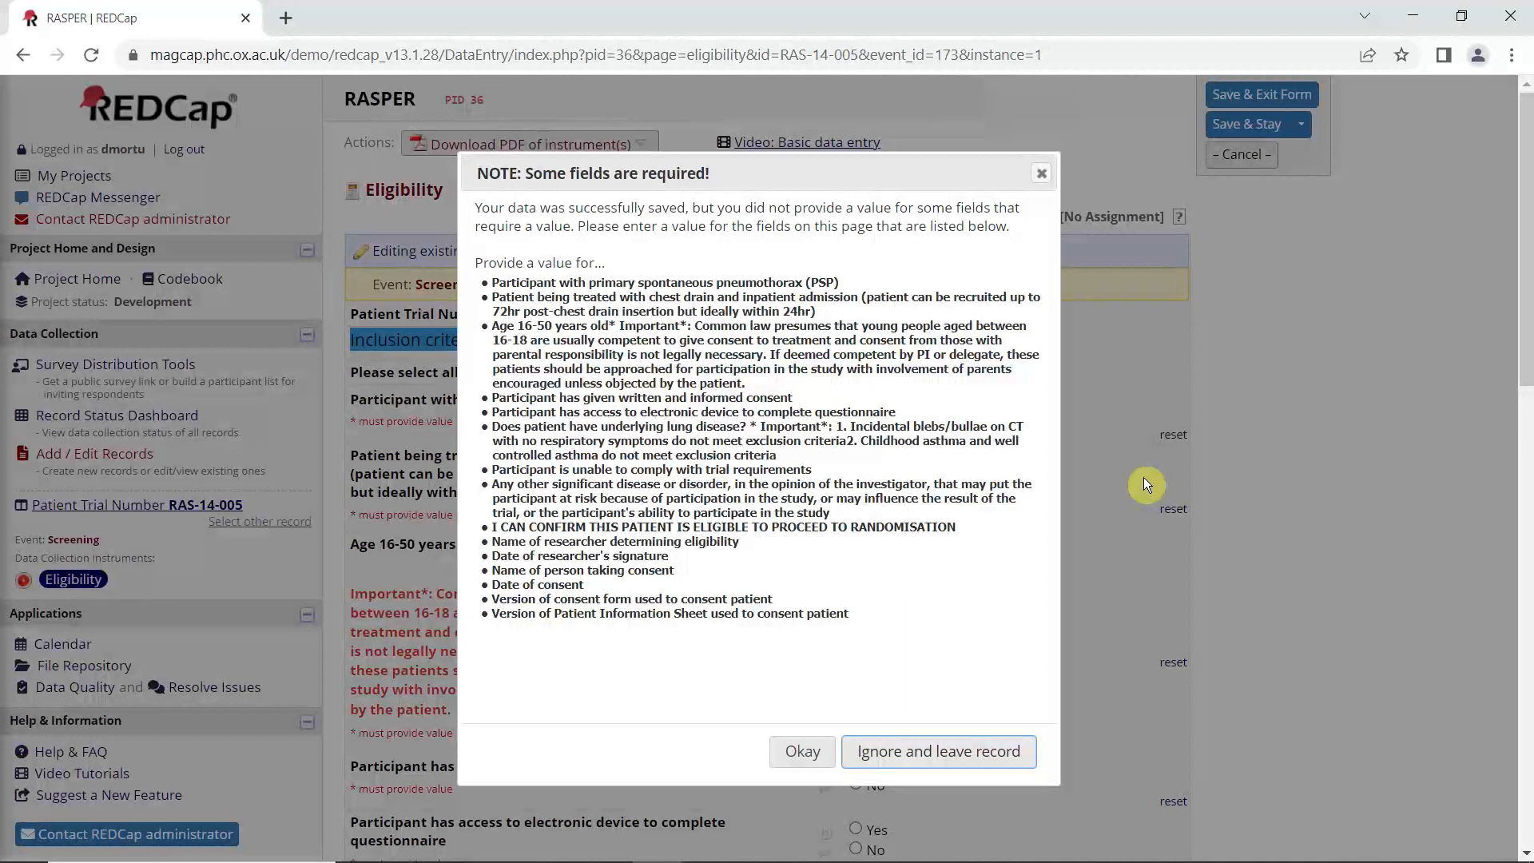
click(1041, 173)
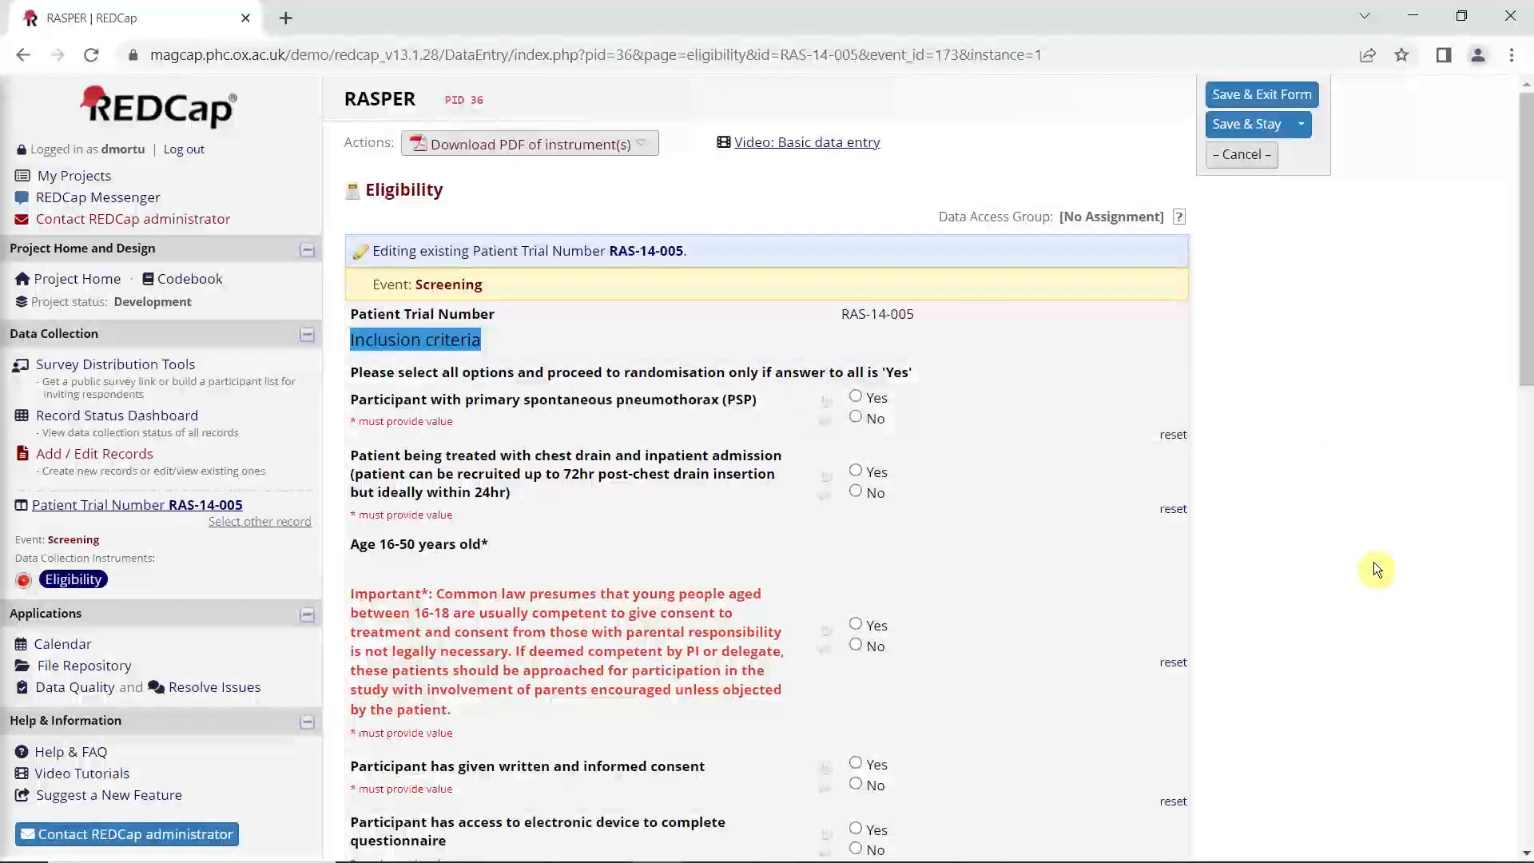
- Set the date of the researcher's signature to today and look at the form status choices
scroll(1373, 559, down, 15)
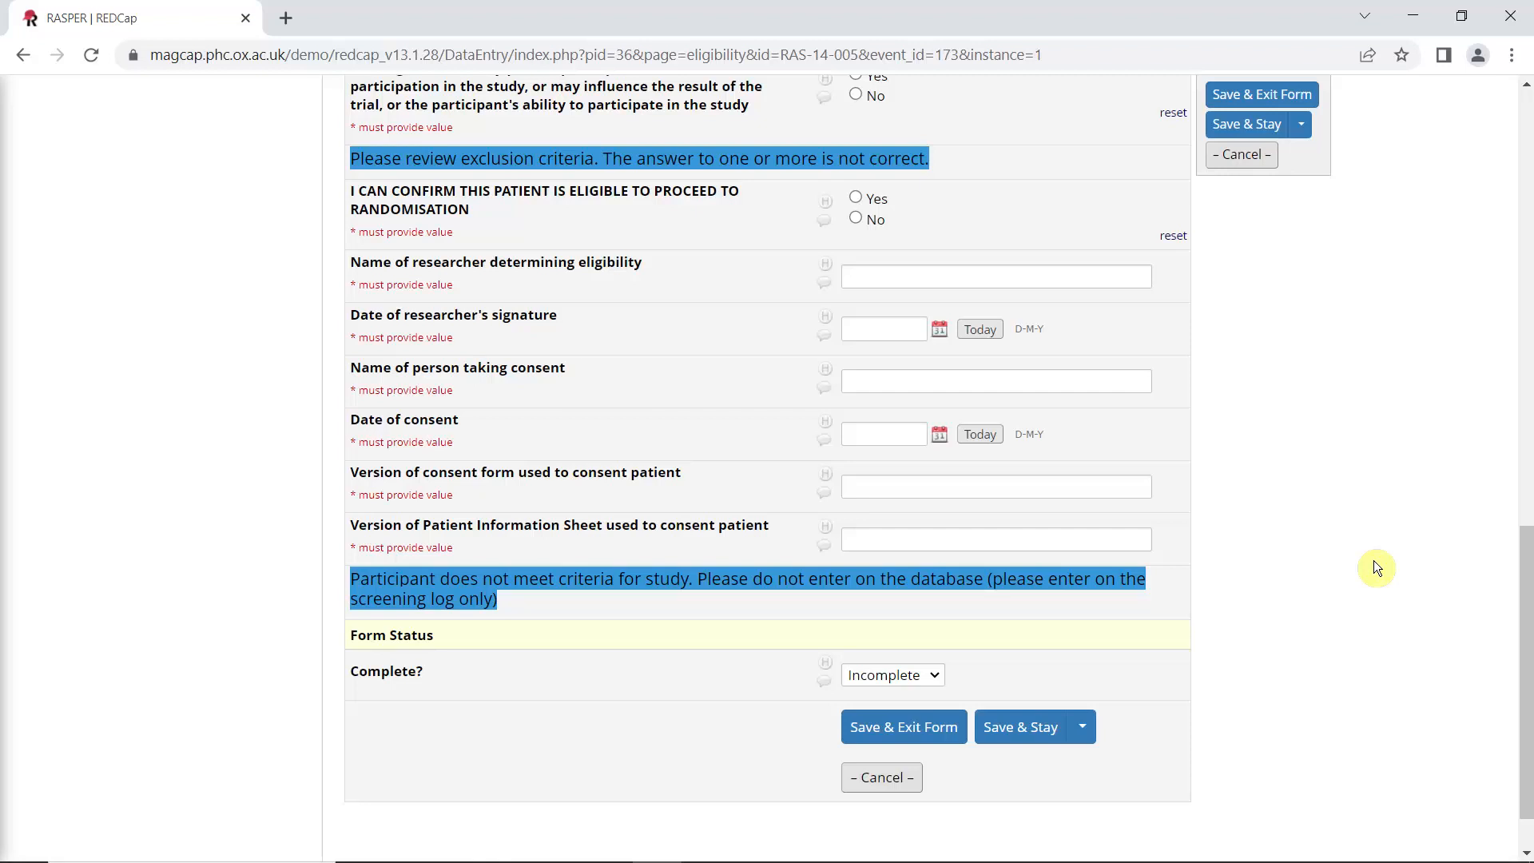
click(940, 333)
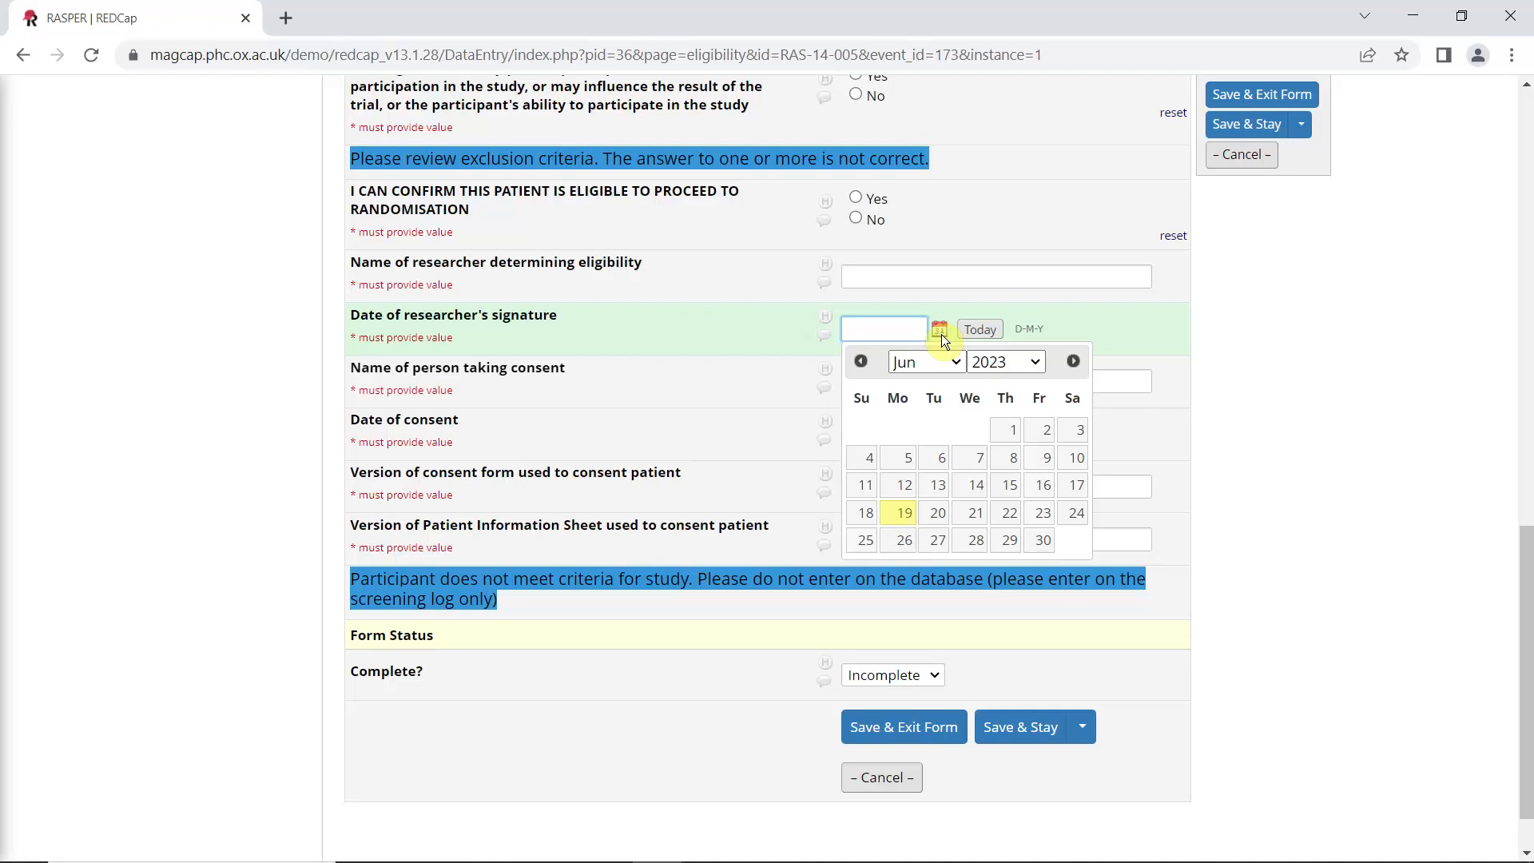
click(986, 329)
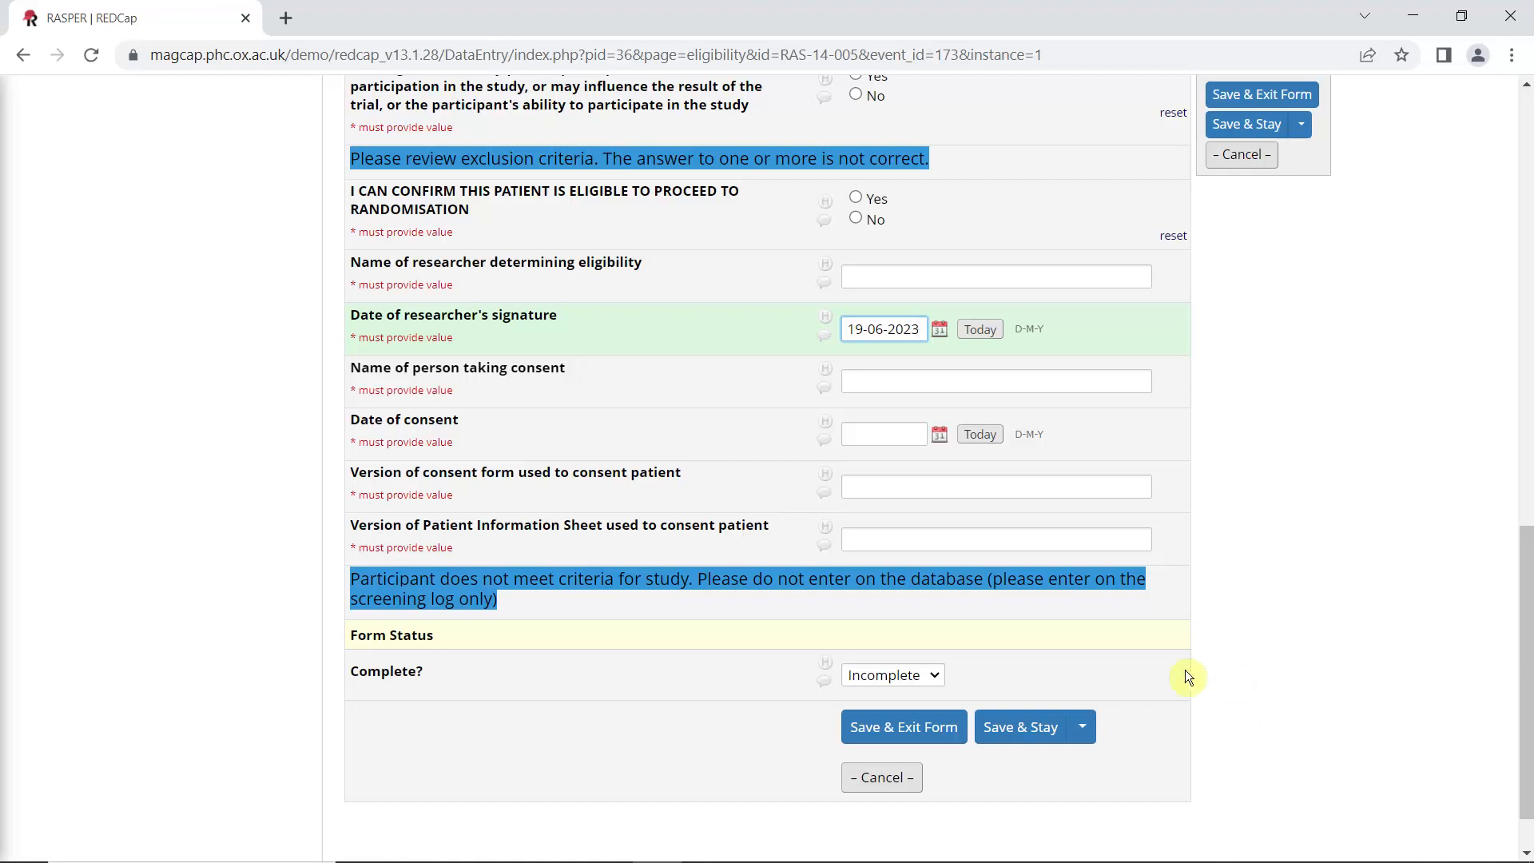
click(935, 677)
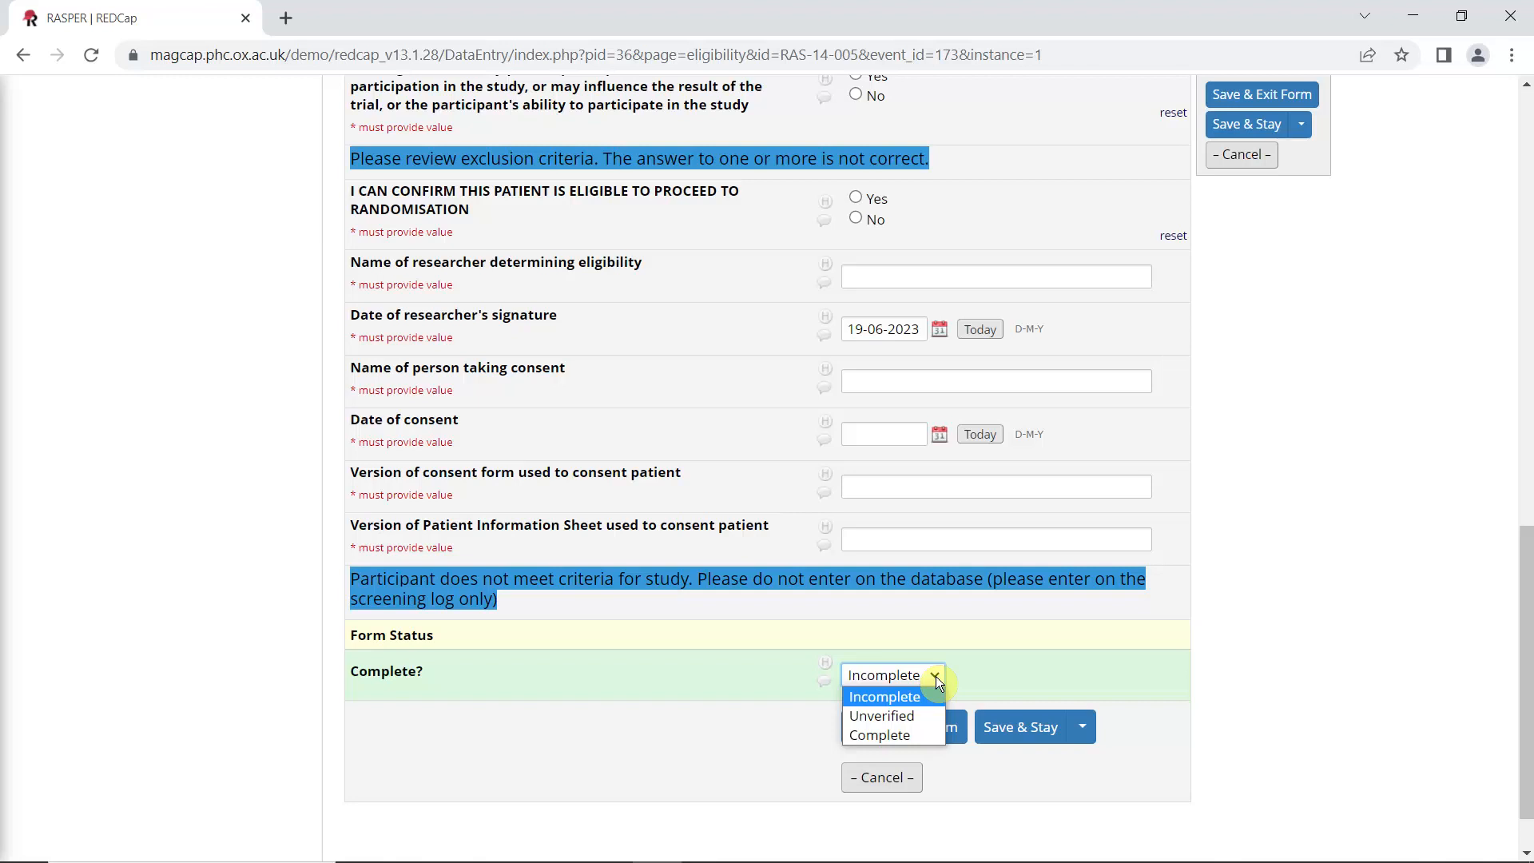
click(936, 676)
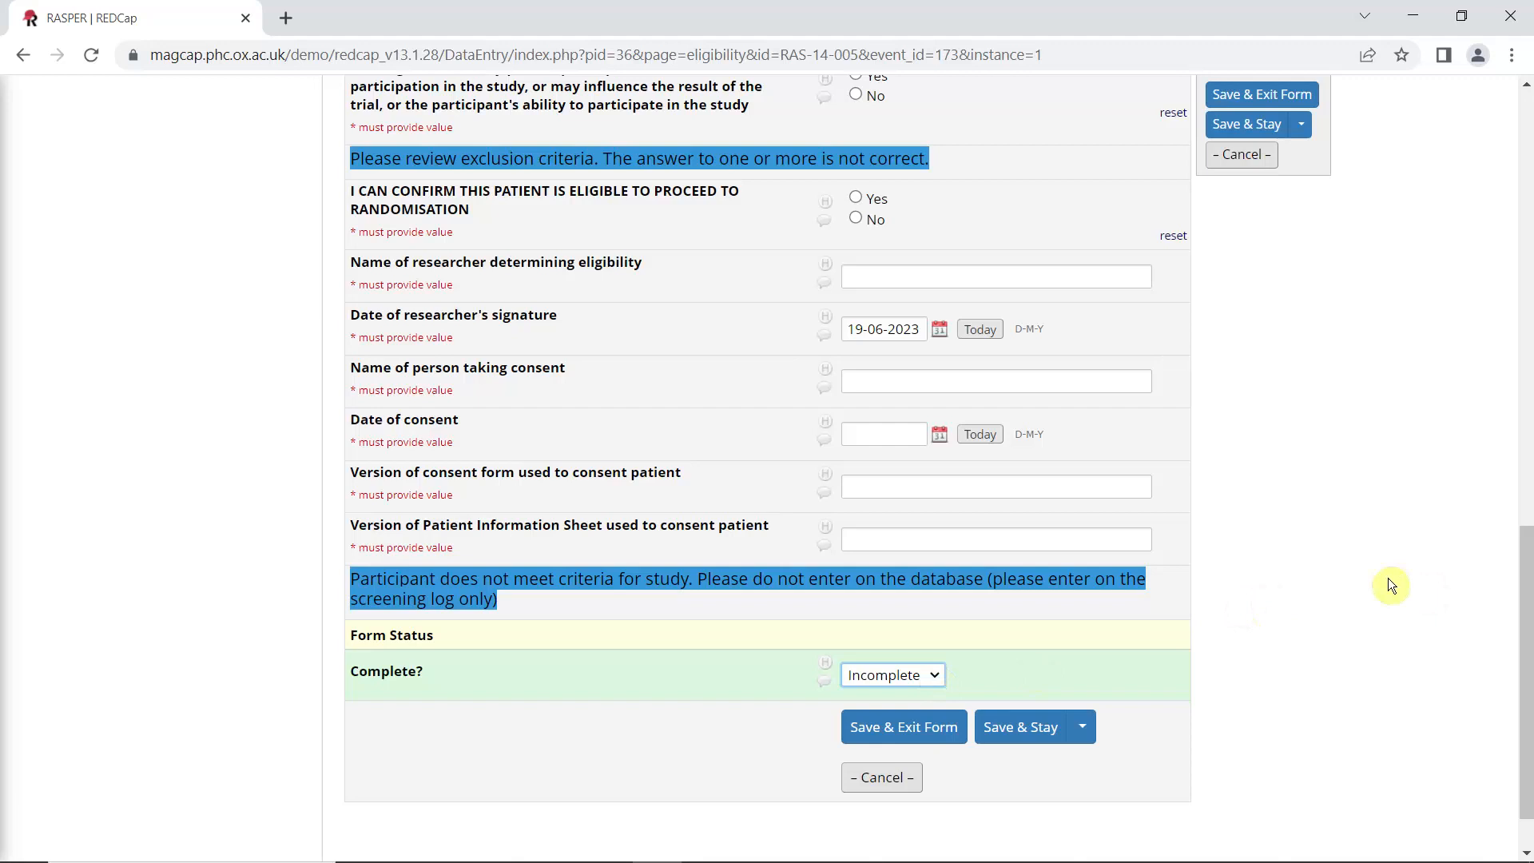
- Answer Yes to the primary spontaneous pneumothorax inclusion criterion and reset that answer
scroll(1387, 578, up, 20)
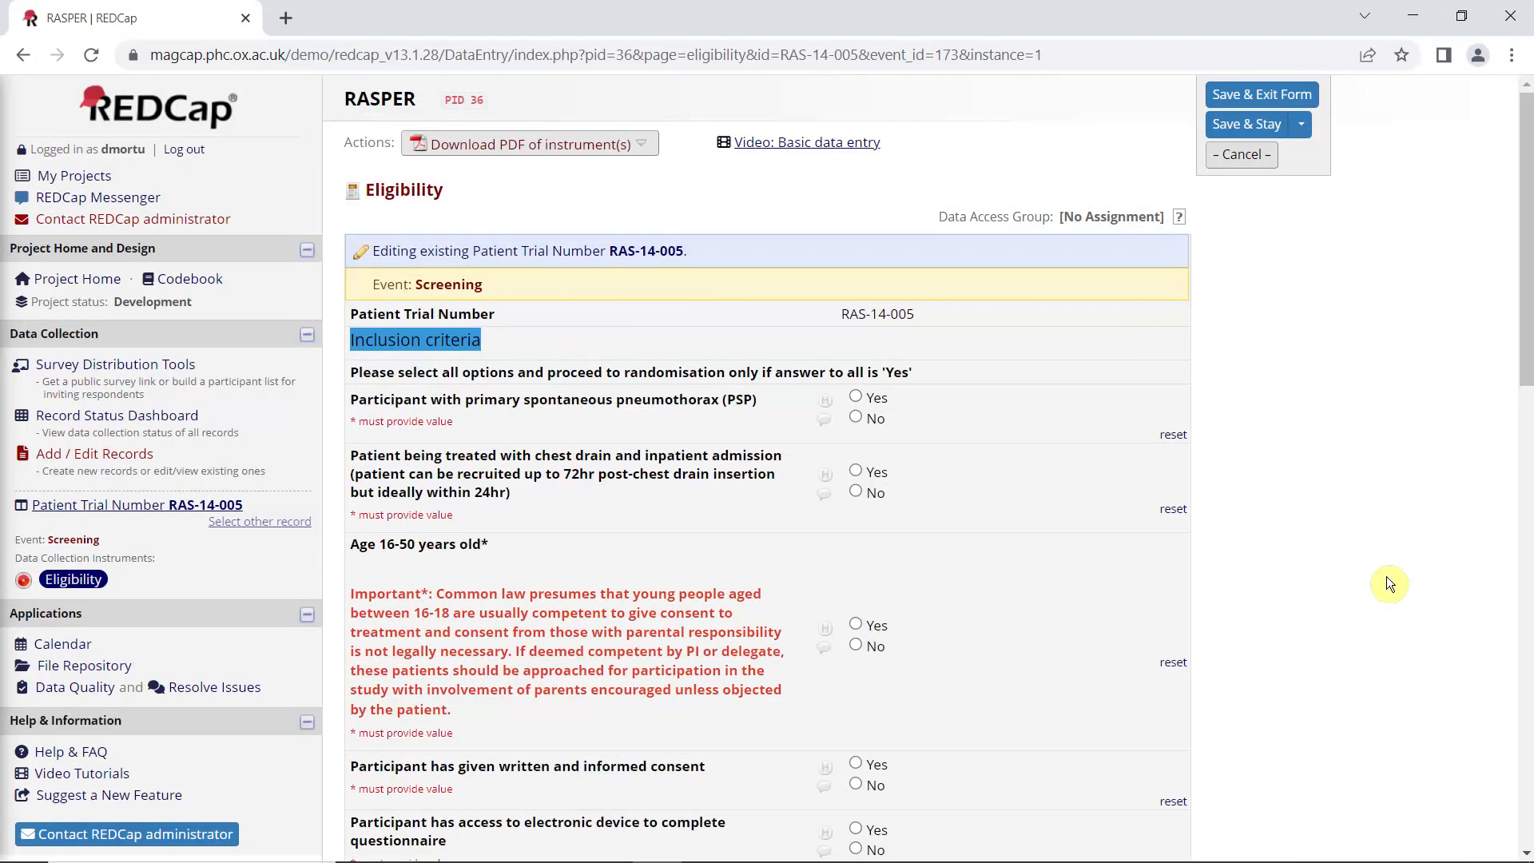
click(857, 397)
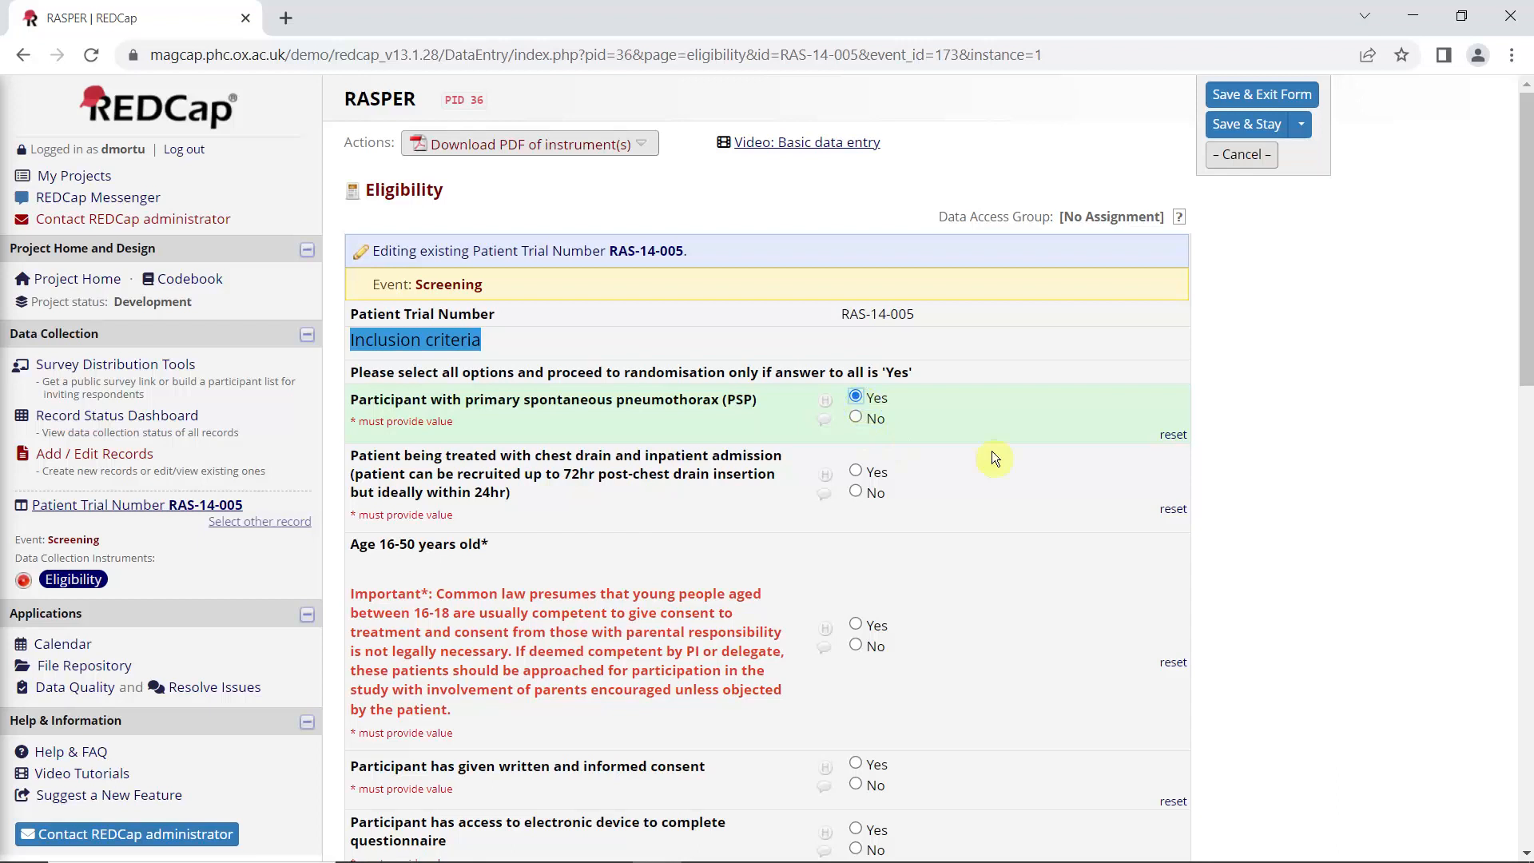
click(1173, 436)
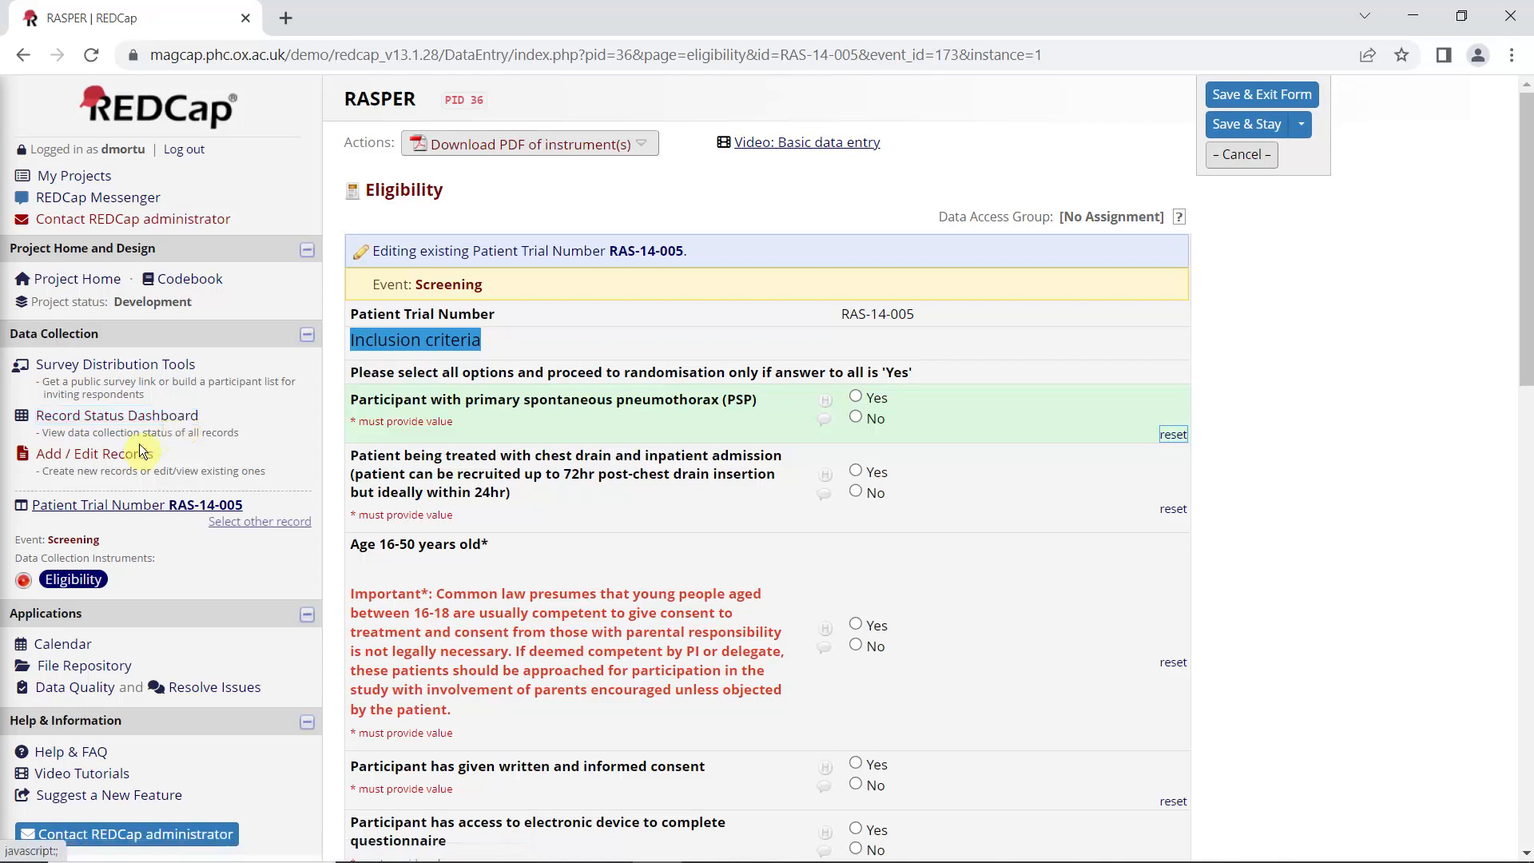
- Leave the Eligibility form without saving changes and open the Baseline event's Enrolment form from the record home page
click(133, 506)
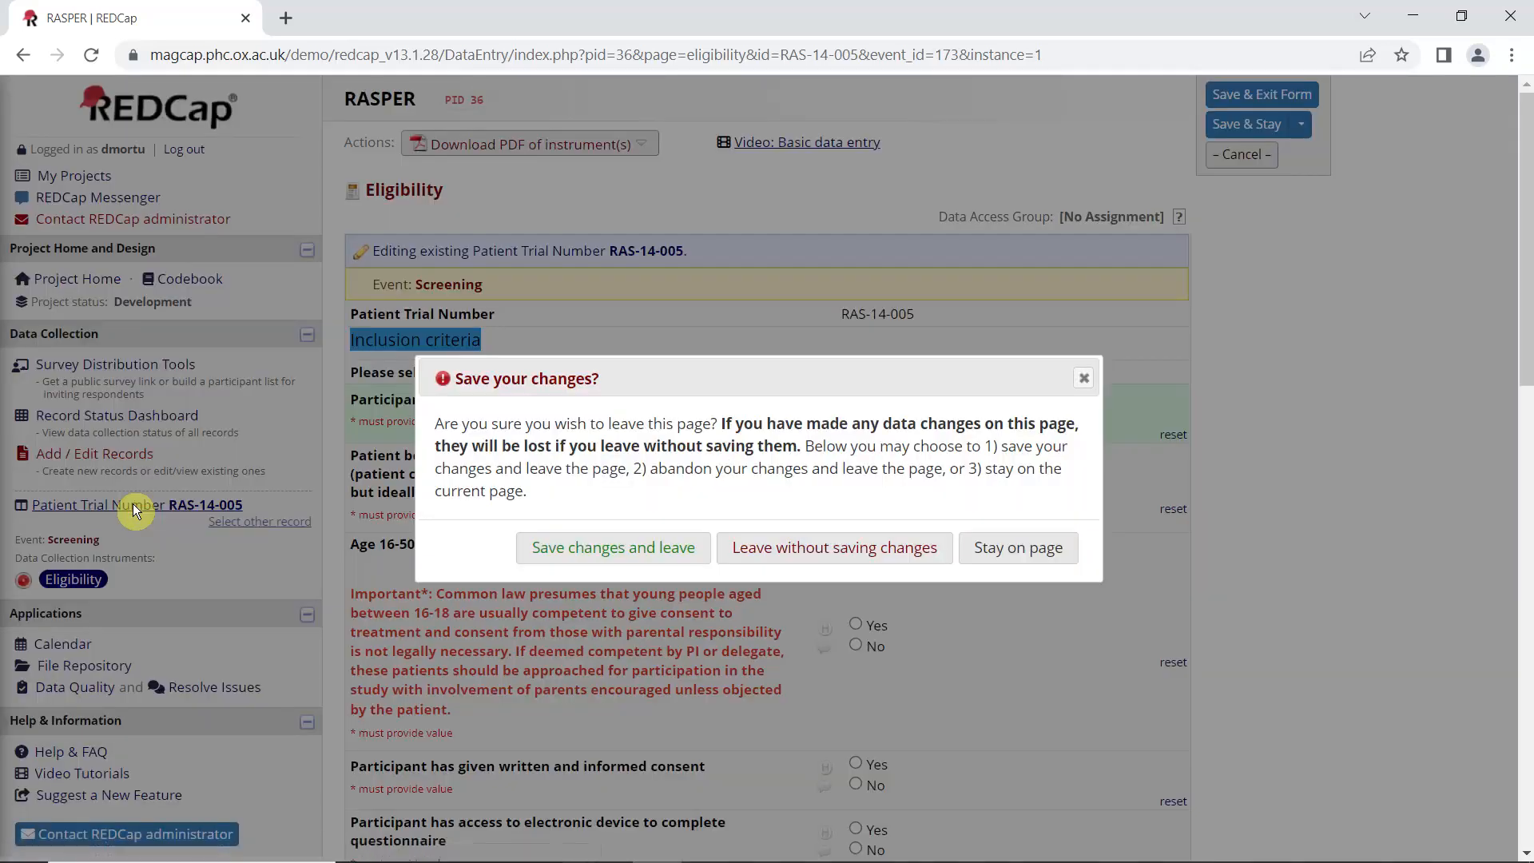
click(840, 558)
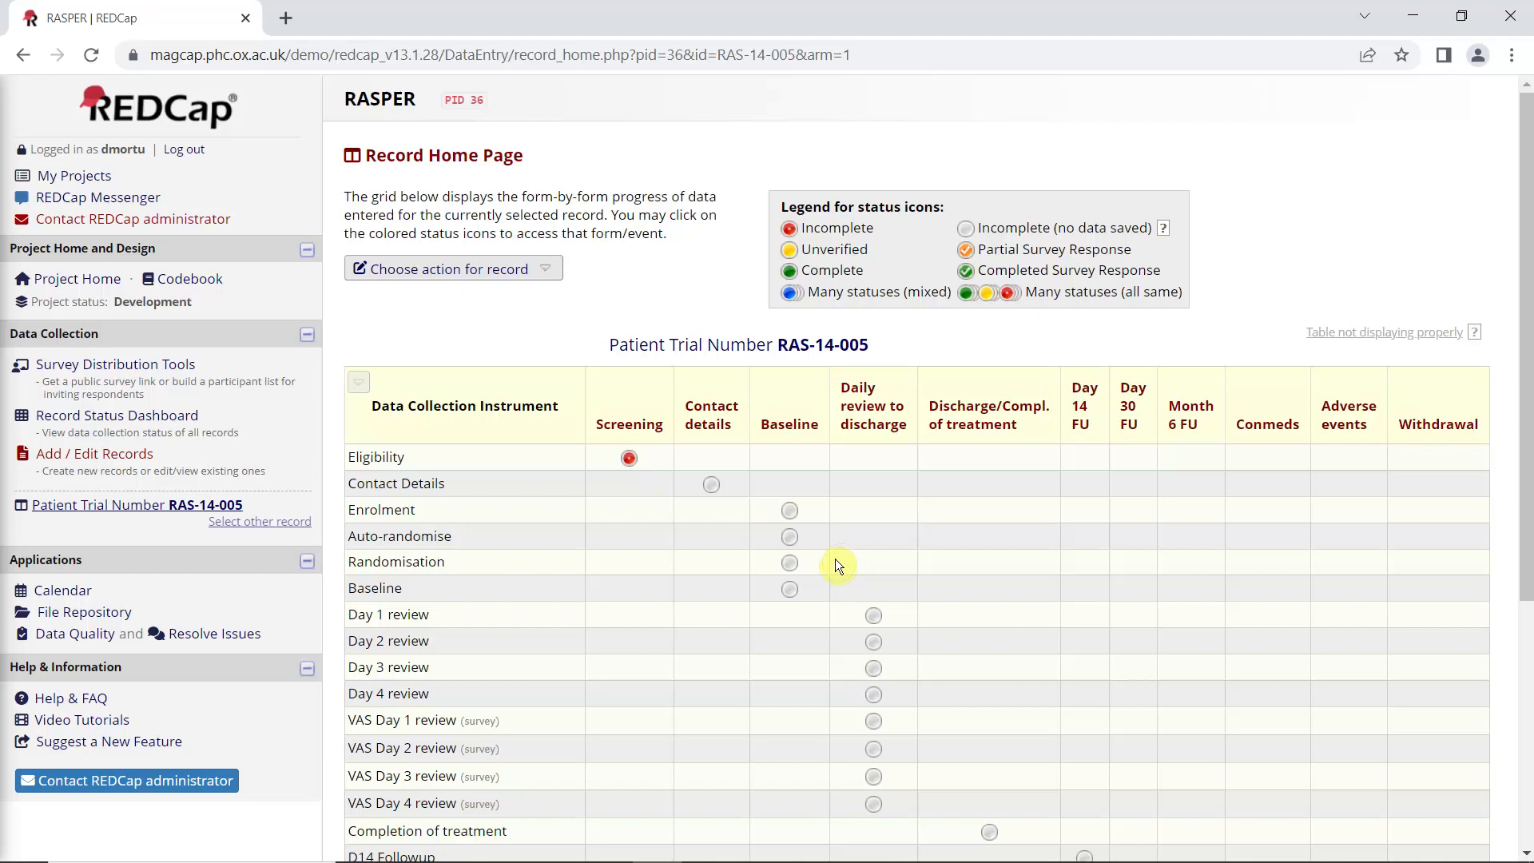
click(789, 516)
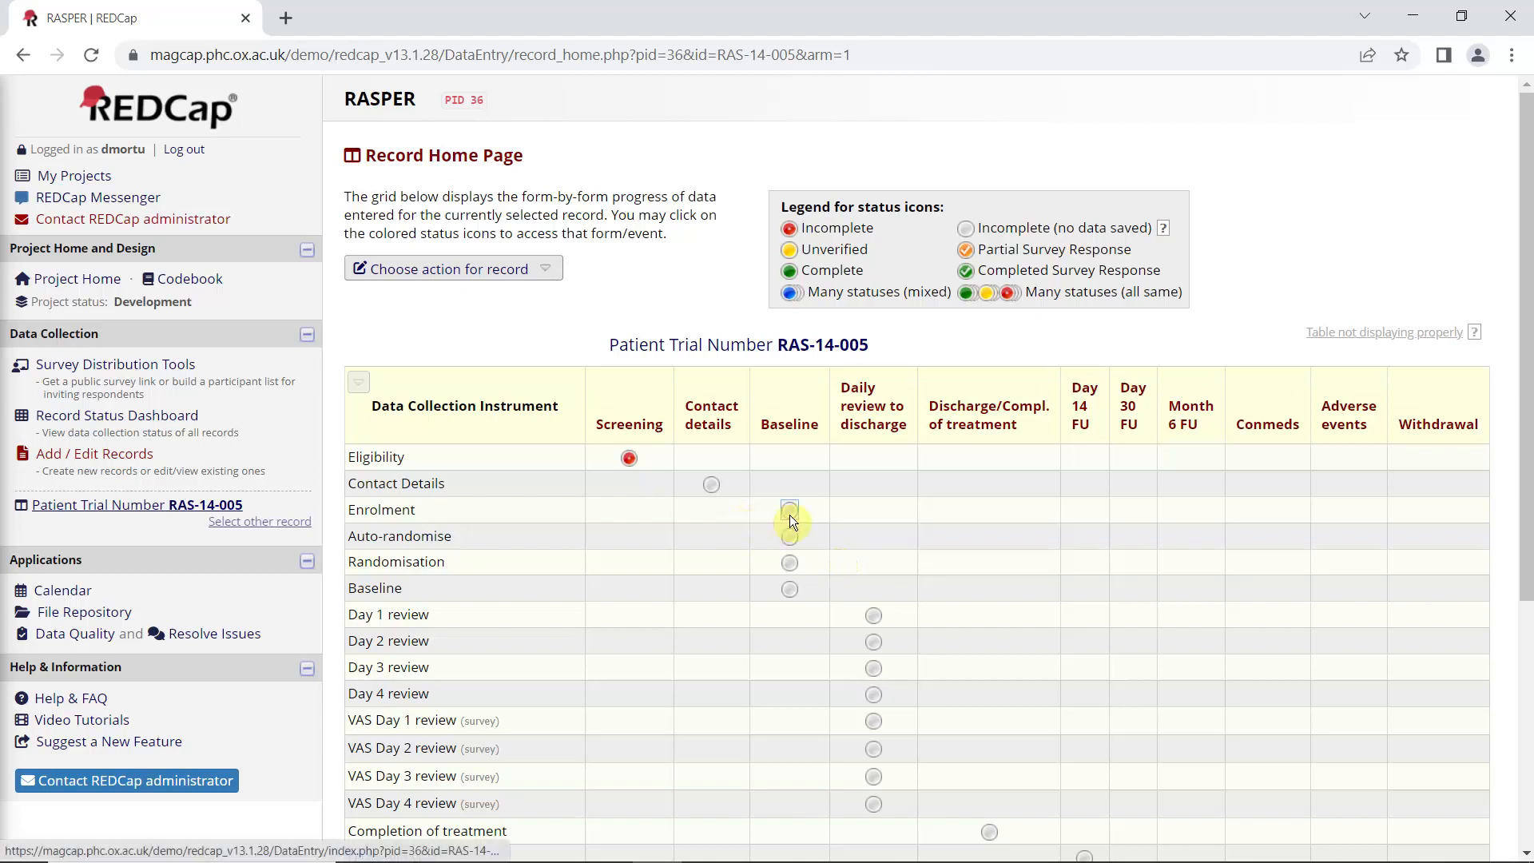
- Select Chest pain, Breathlessness and Other (please specify) as the symptoms on admission under Medical History
scroll(1301, 571, down, 6)
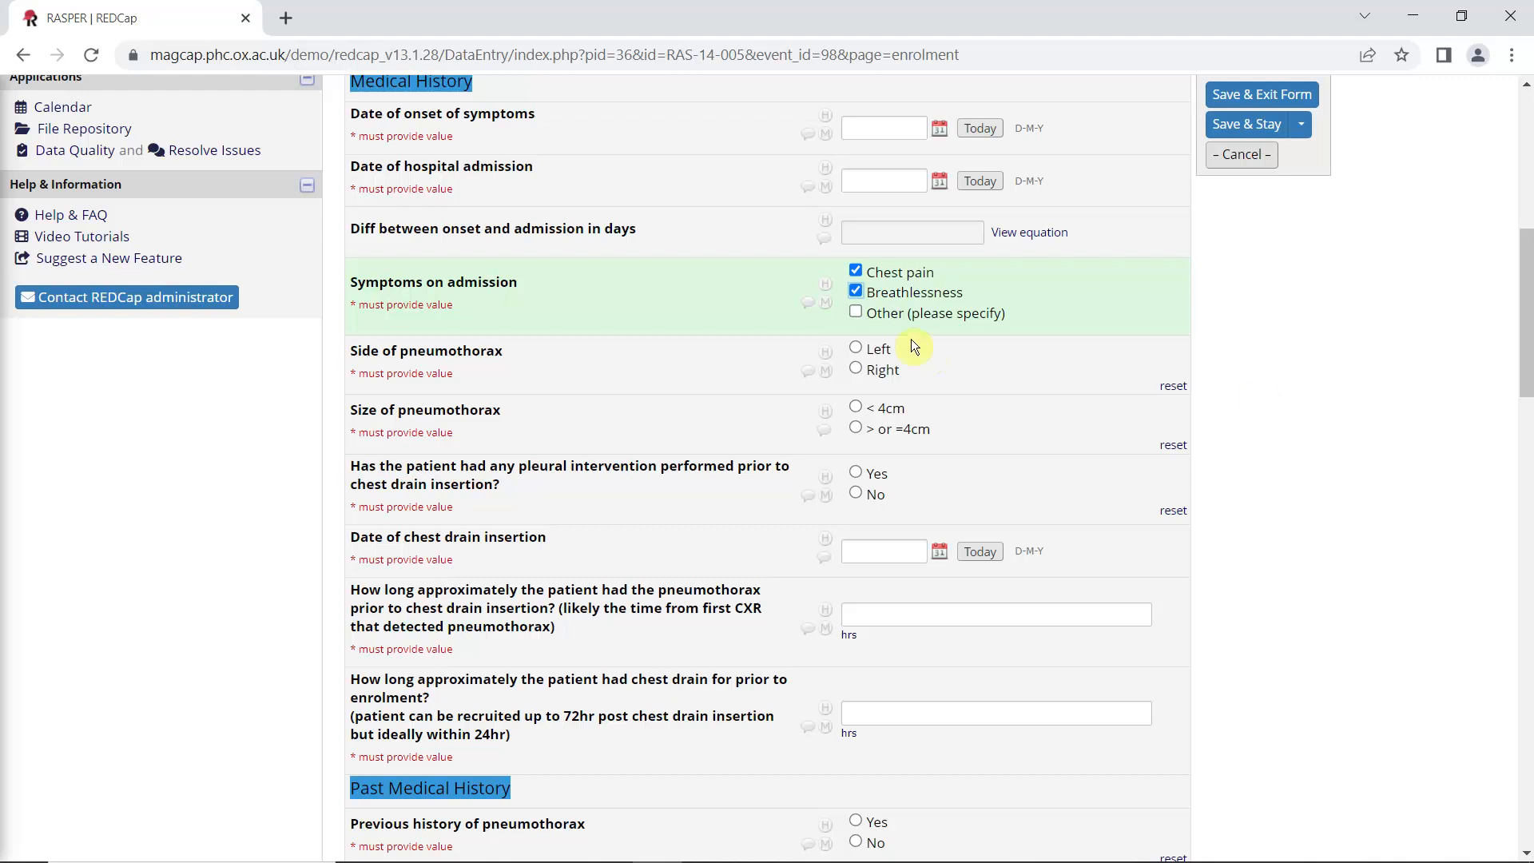
click(855, 313)
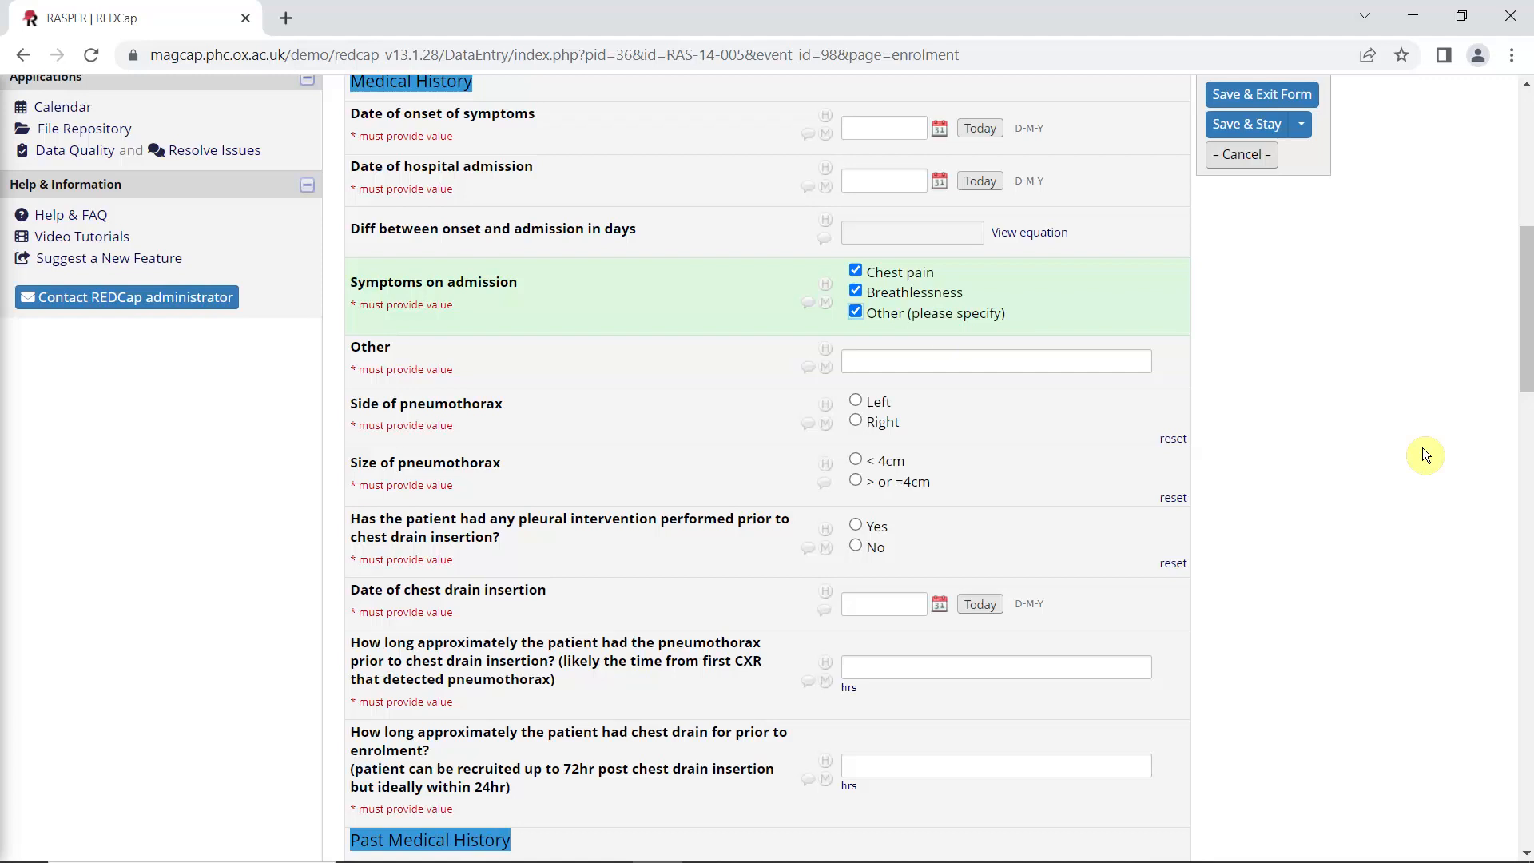
- Answer Yes to family history of pneumothorax with Parent as the family member, then reset the answer and erase the dependent field
scroll(1423, 453, down, 7)
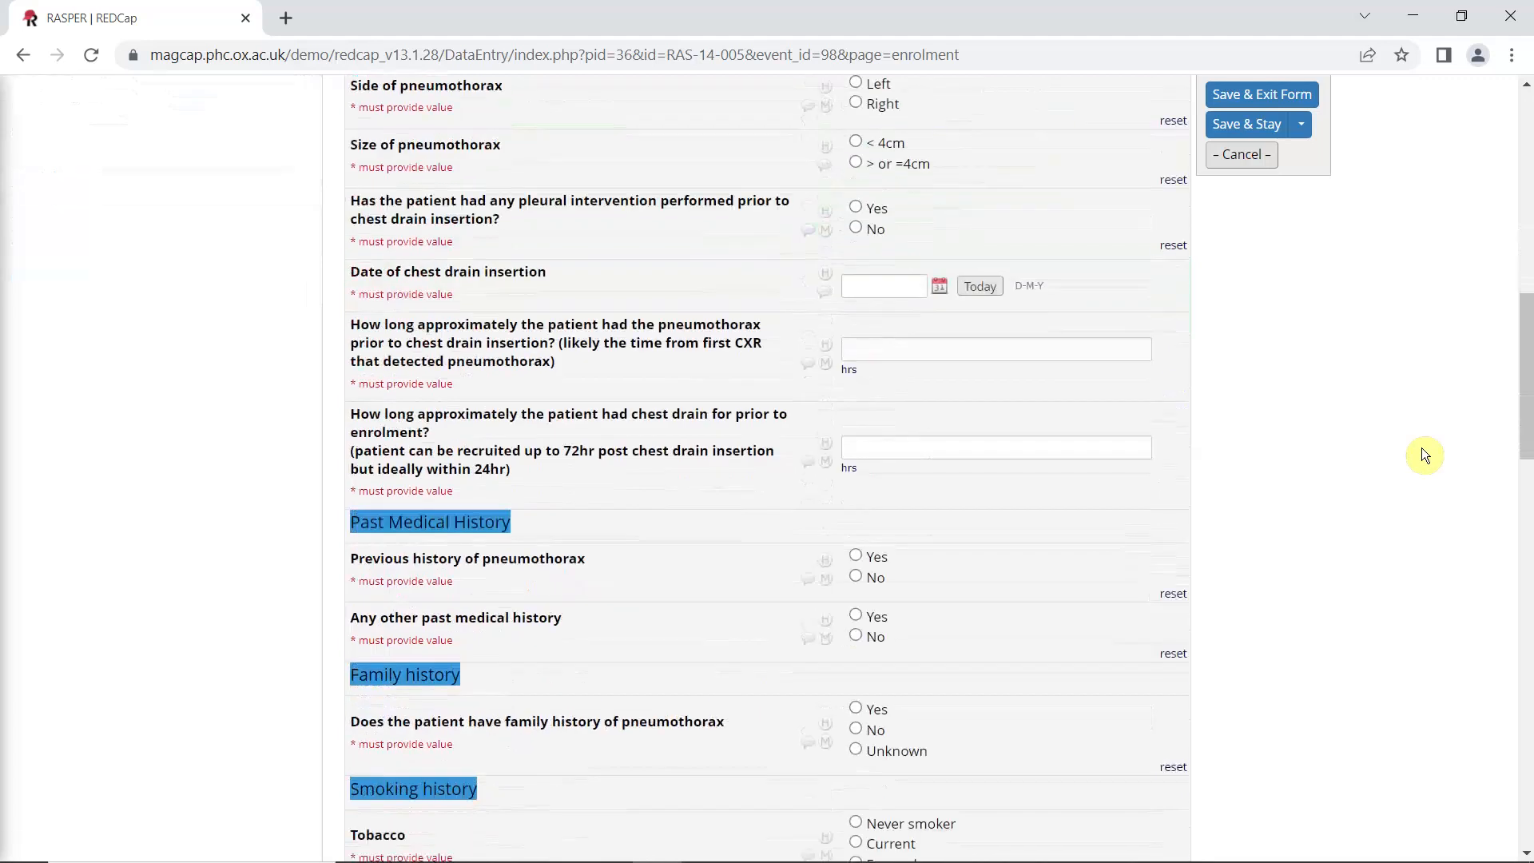
scroll(1423, 454, down, 1)
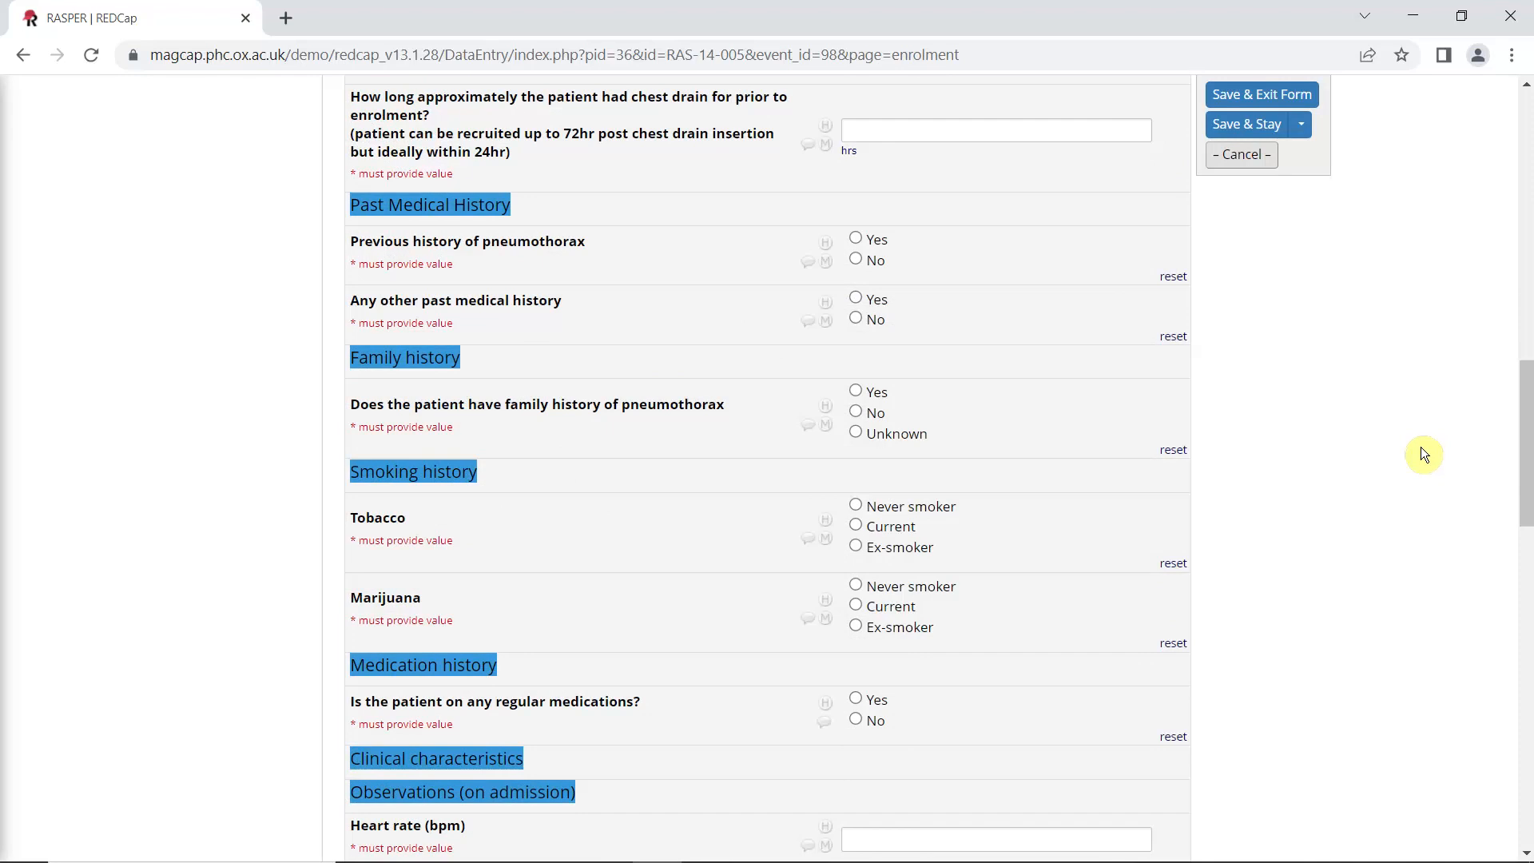
click(856, 392)
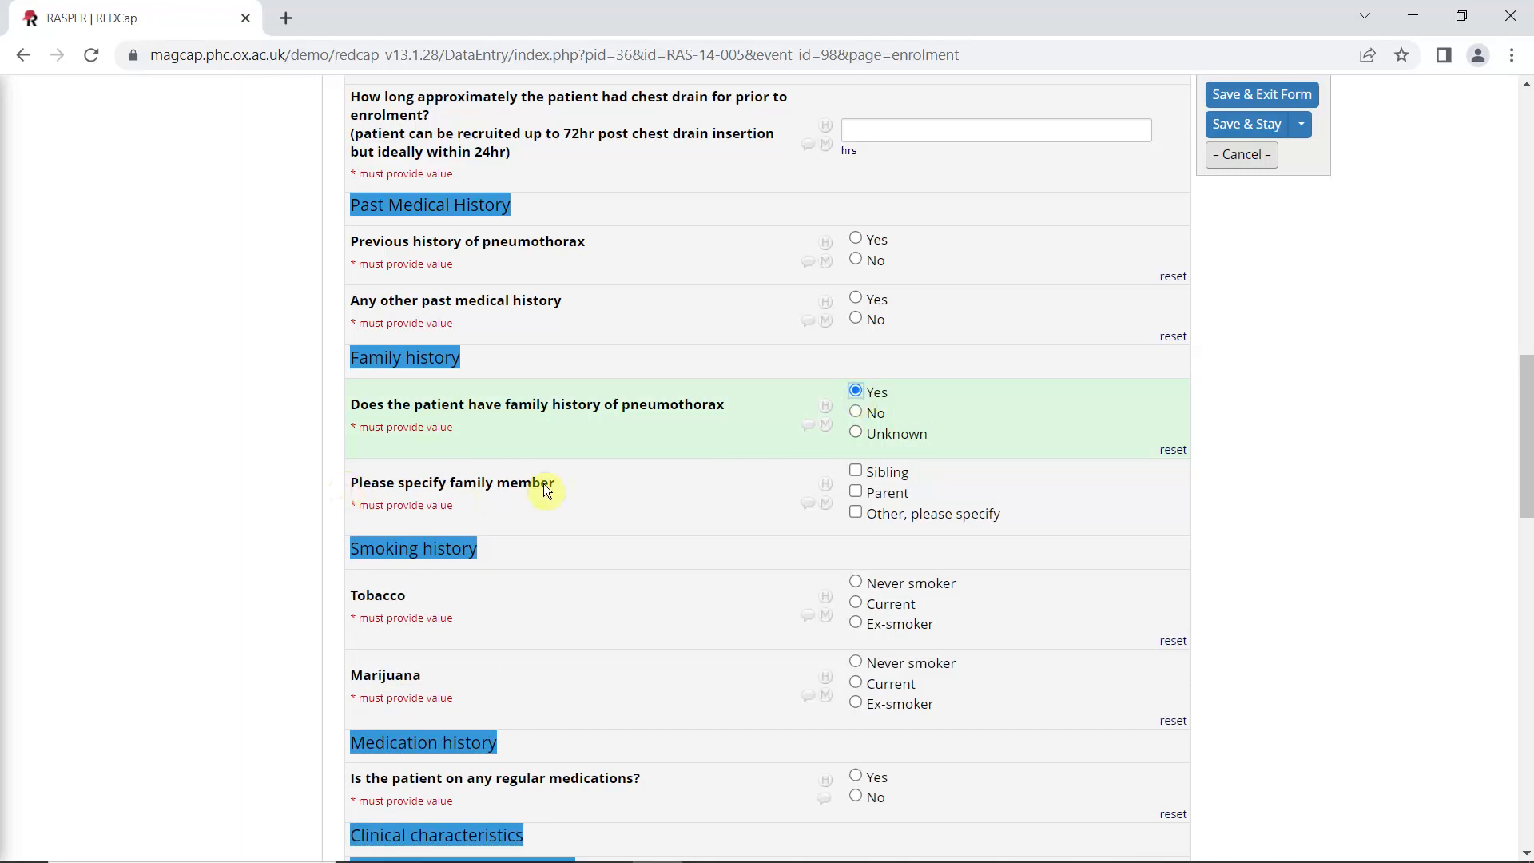
click(857, 493)
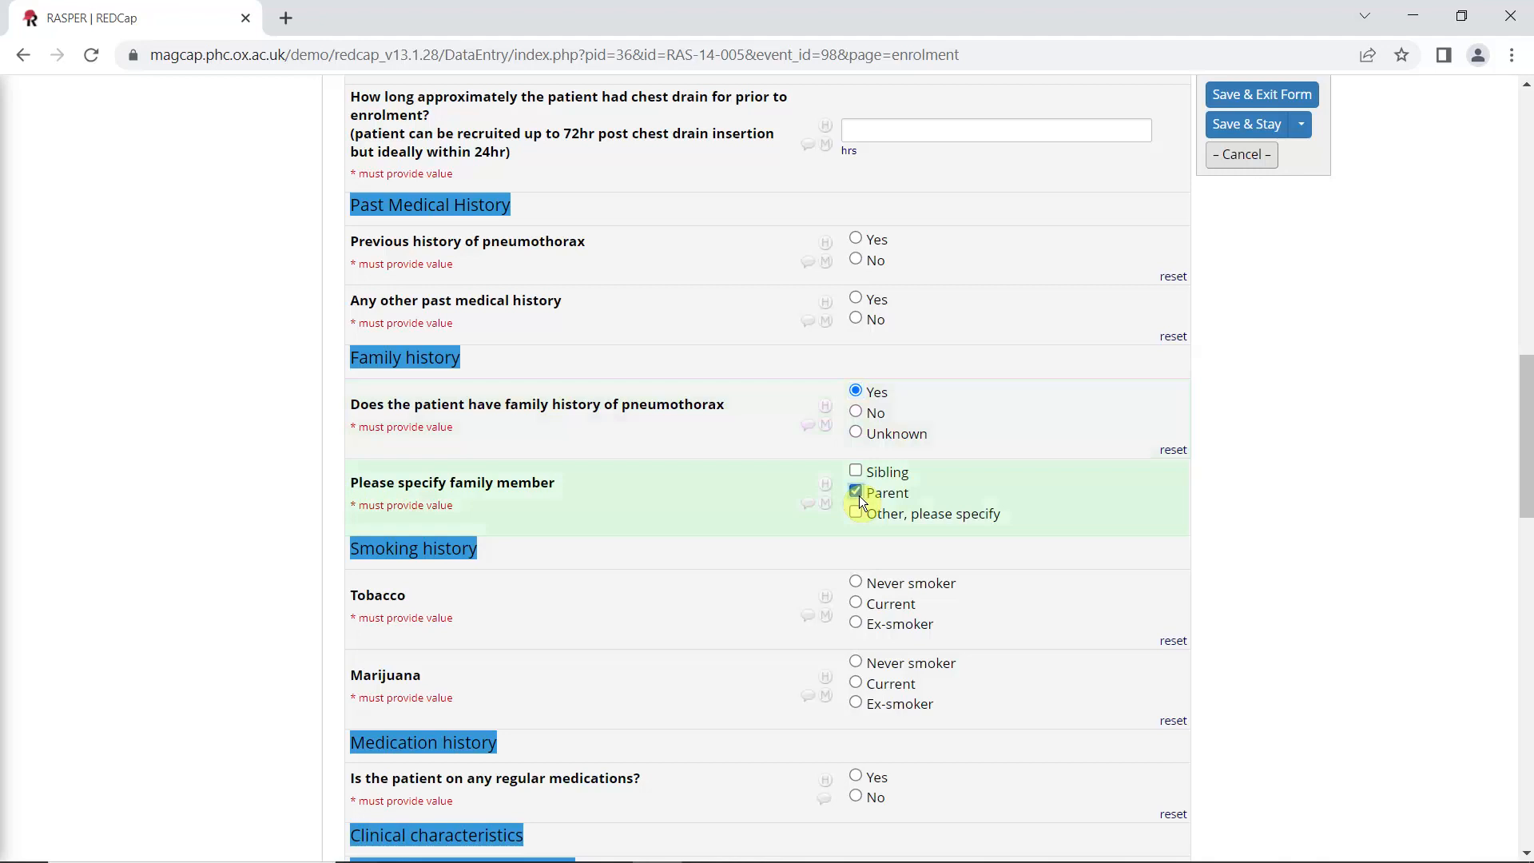
click(1179, 450)
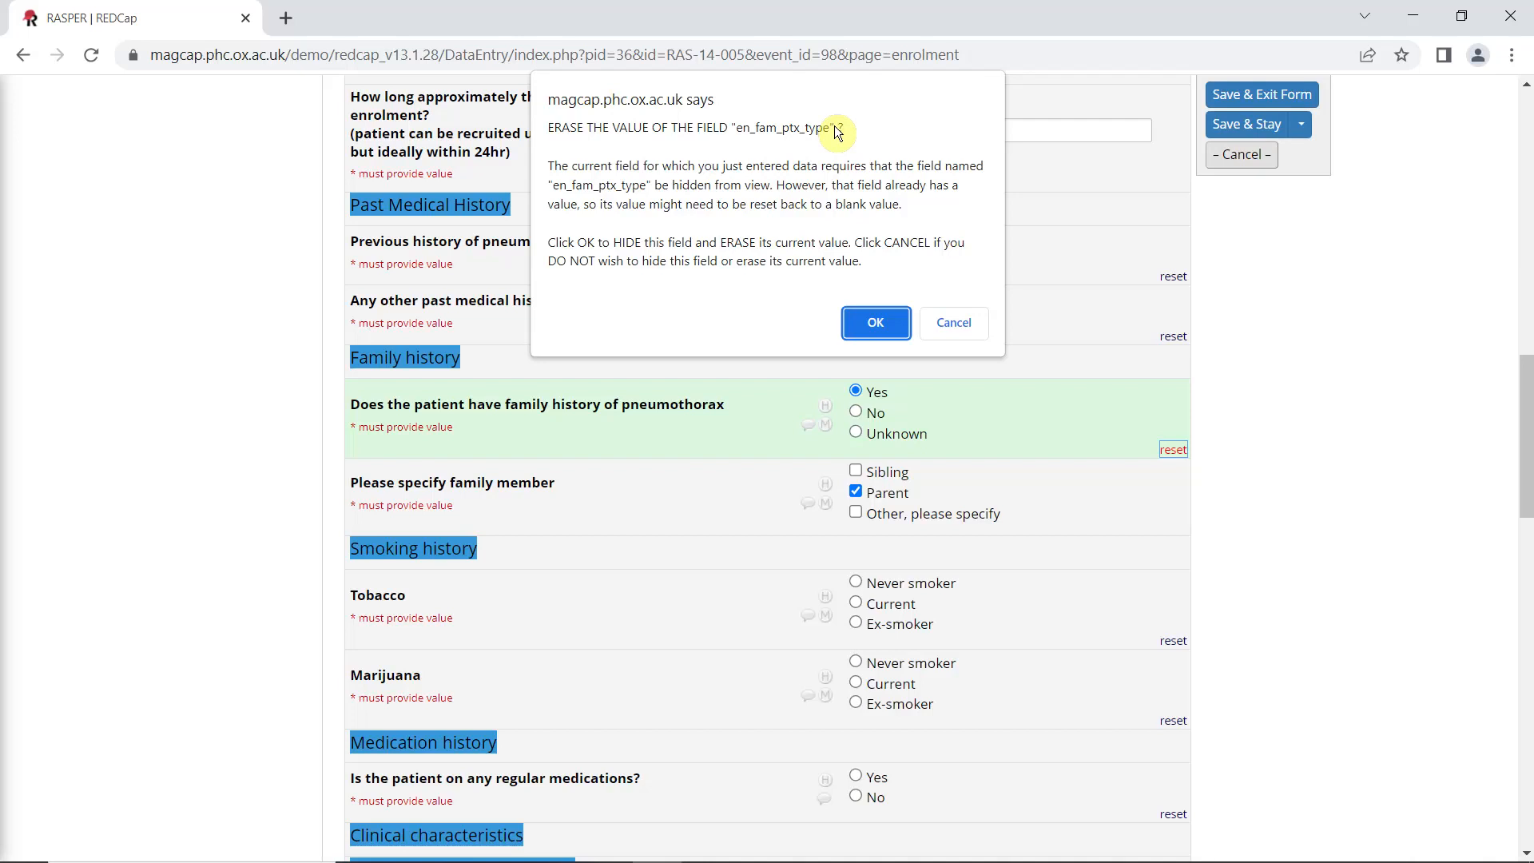
click(890, 325)
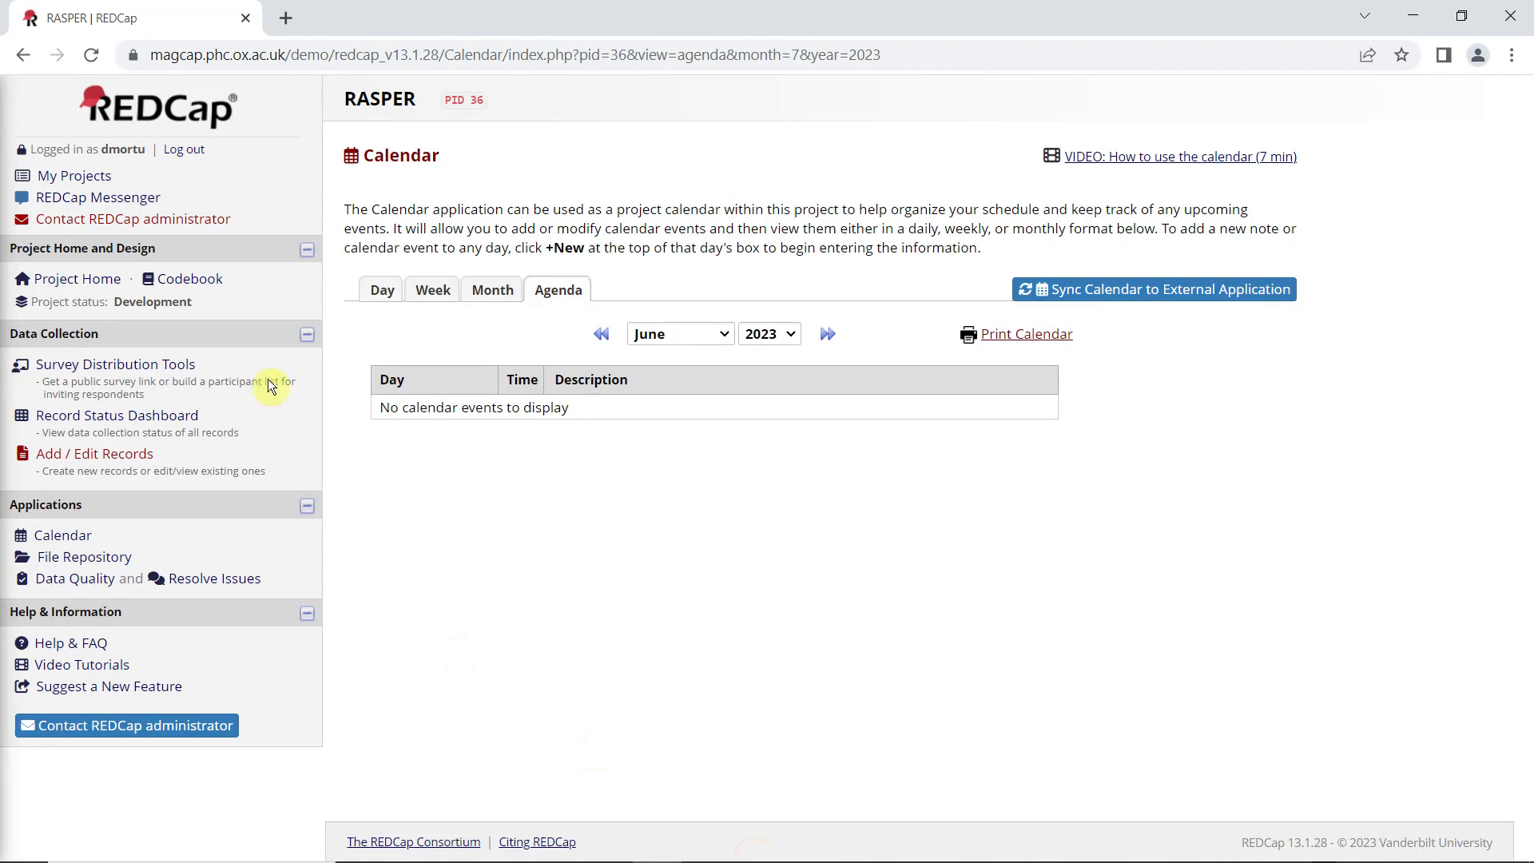
- Open the project's Codebook and find the field en_fam_ptx_type with the search text en_fam_pt
click(214, 278)
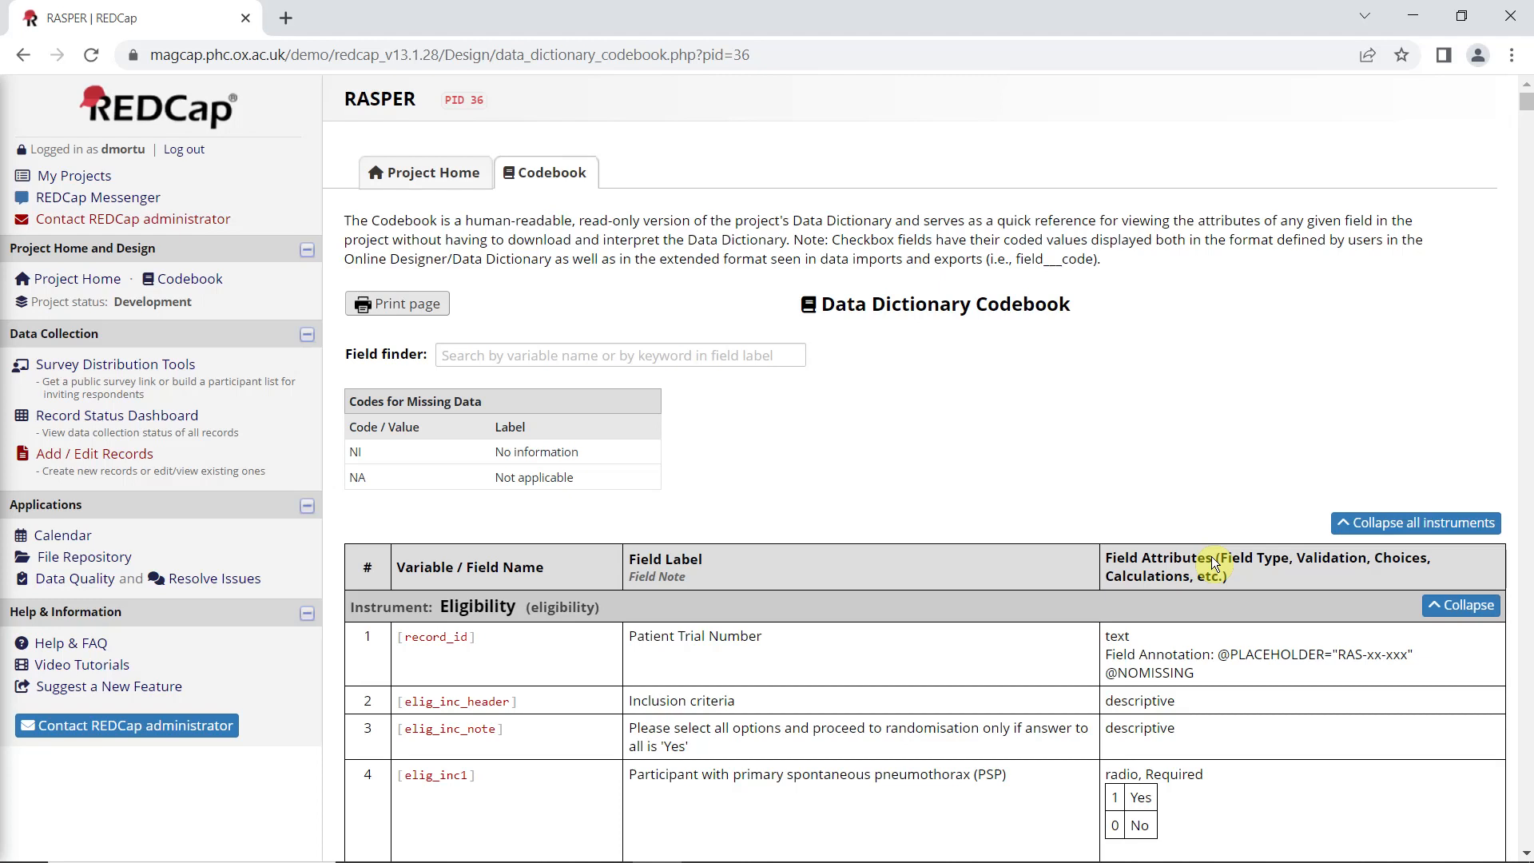
click(601, 358)
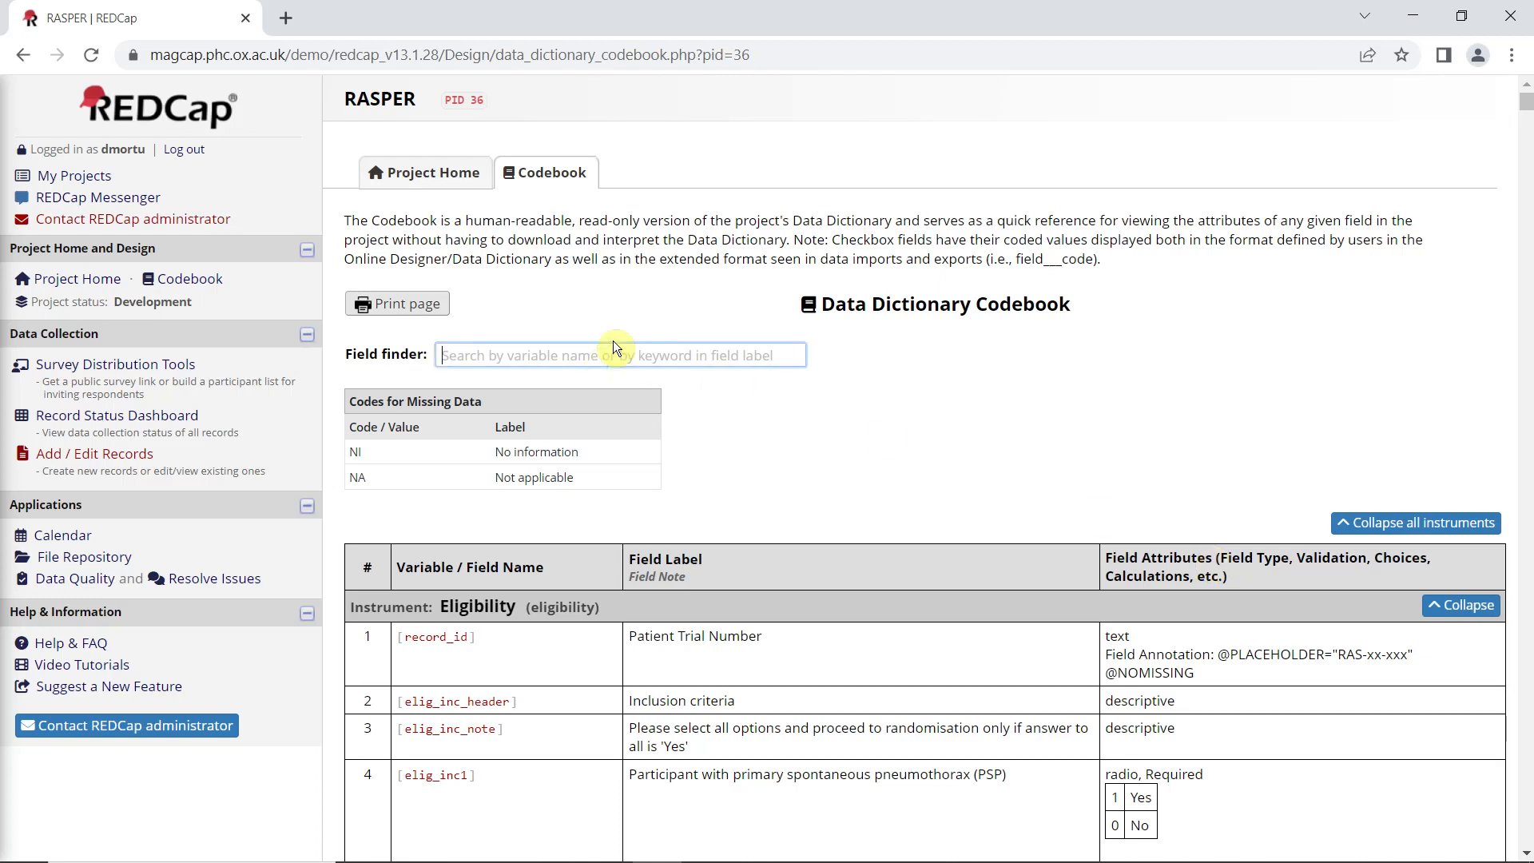
text(en_)
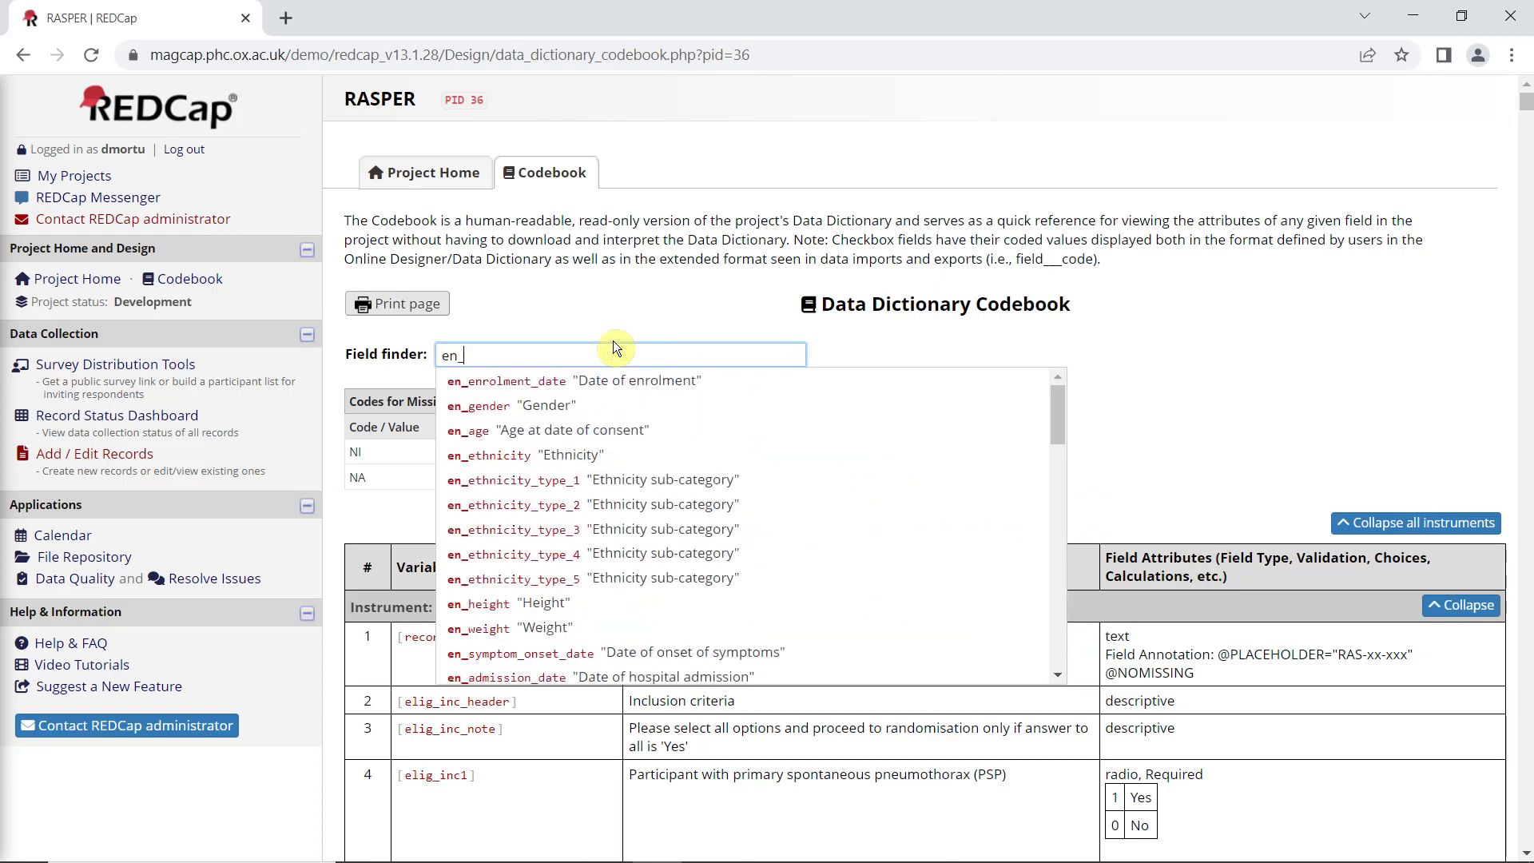
text(fam_pt)
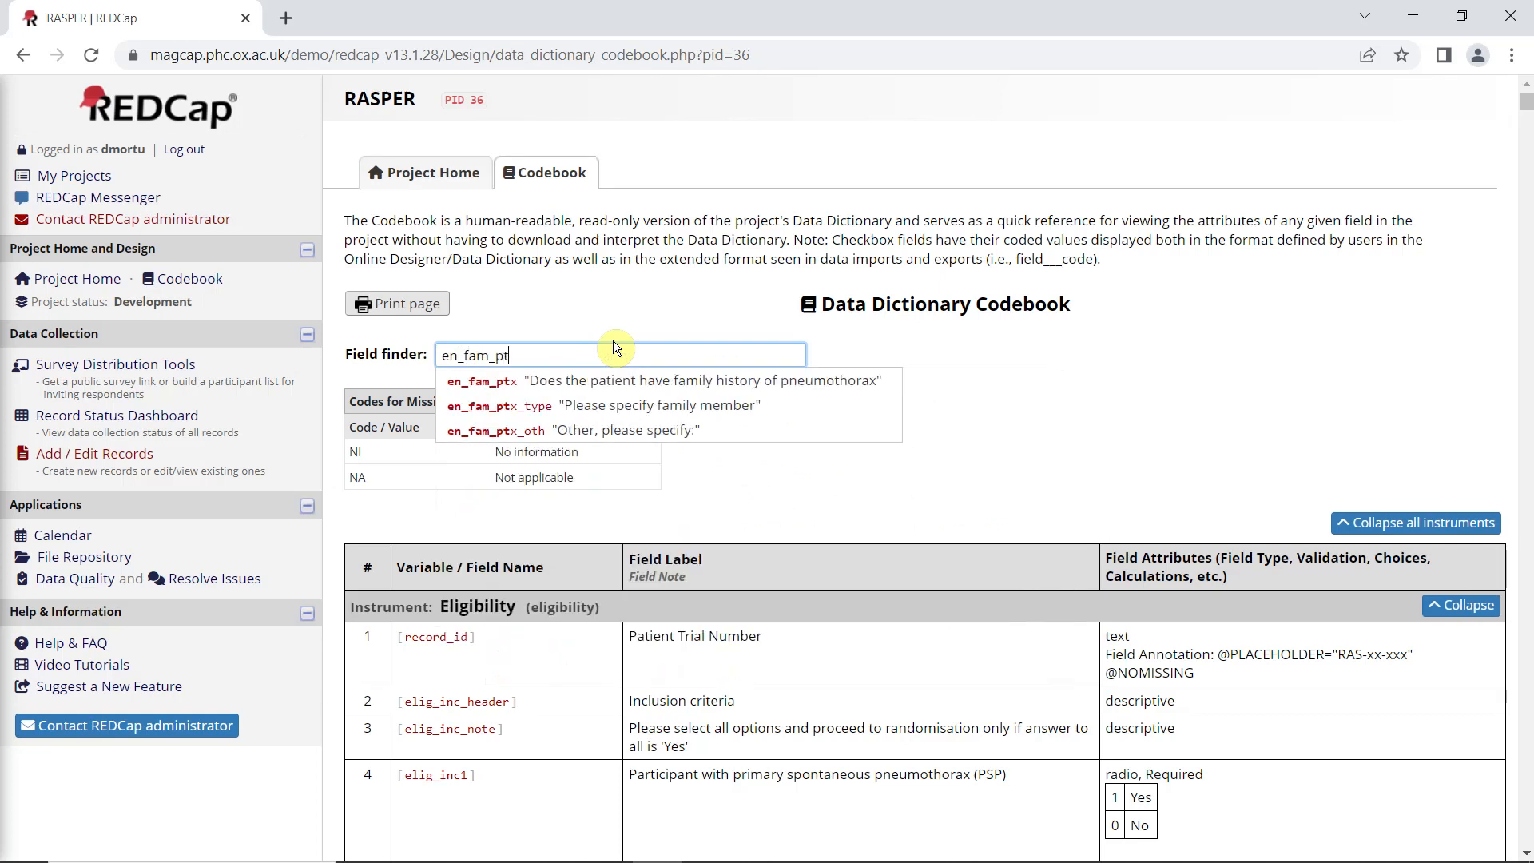
click(595, 411)
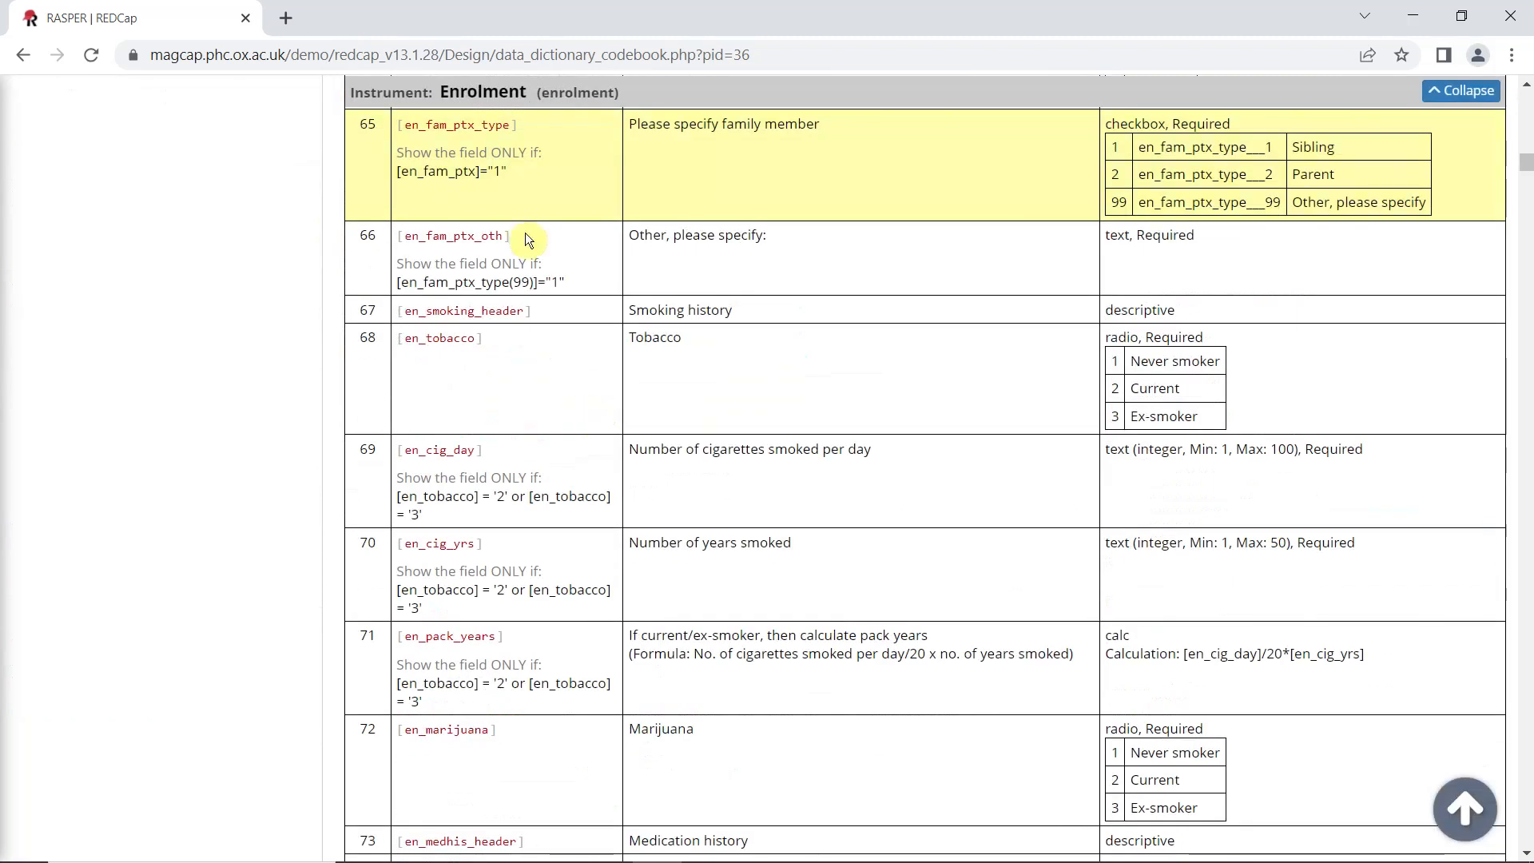